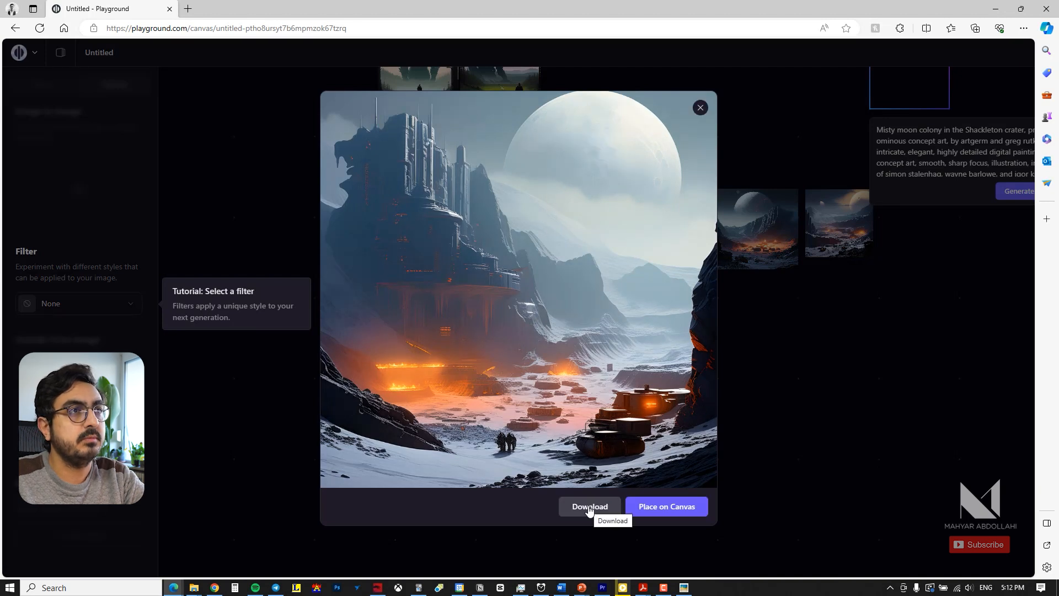
Download the generated moon colony image and inspect its details up close in the image viewer
click(589, 507)
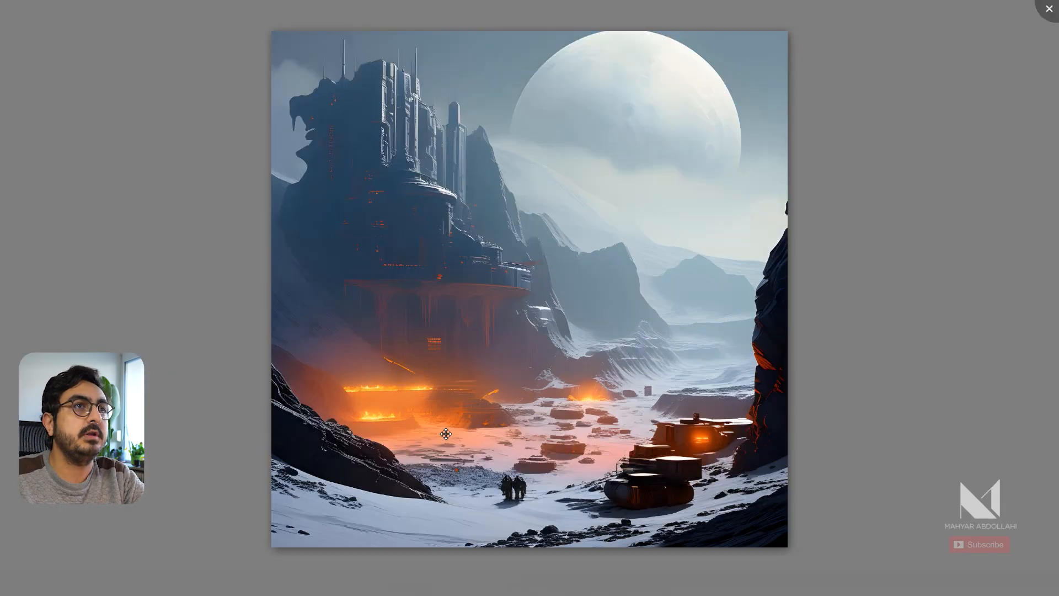
scroll(436, 441, up, 5)
scroll(426, 446, down, 5)
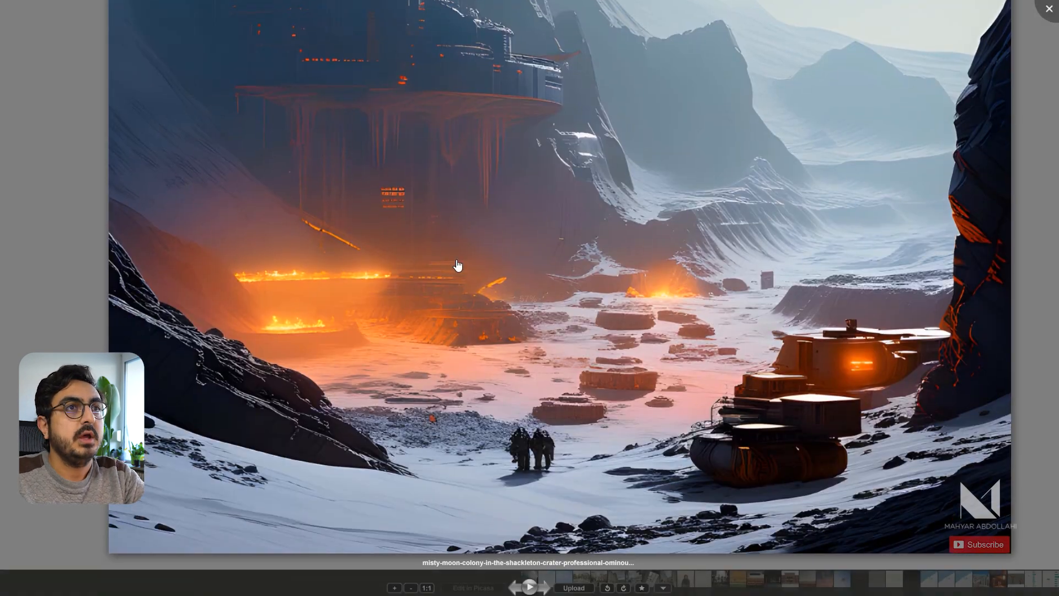
scroll(513, 382, up, 5)
scroll(513, 382, down, 5)
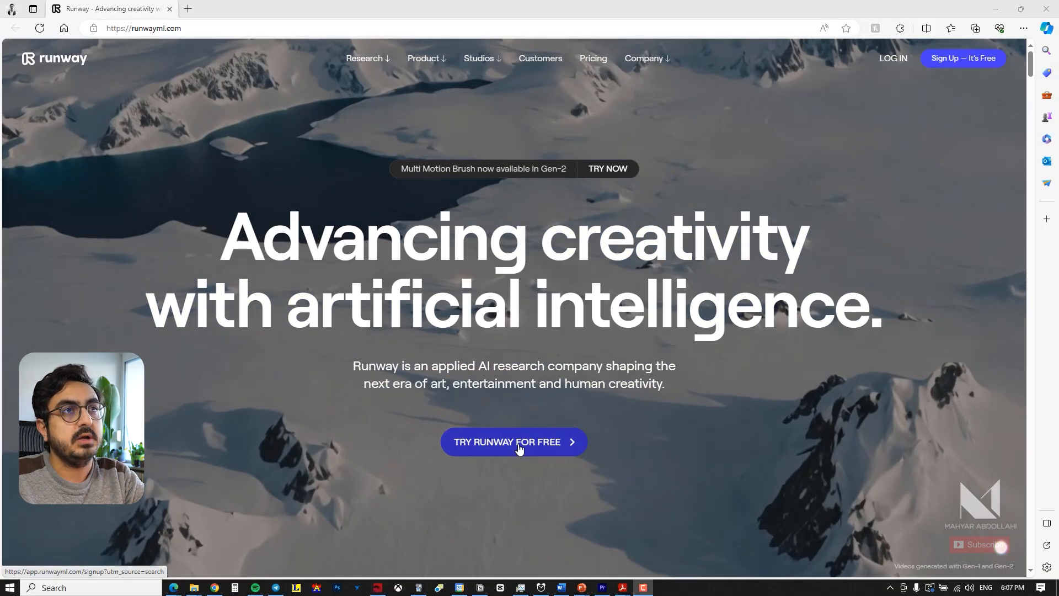
Switch to Runway, start a Gen-2 video from an image, and load the downloaded moon colony PNG
click(646, 568)
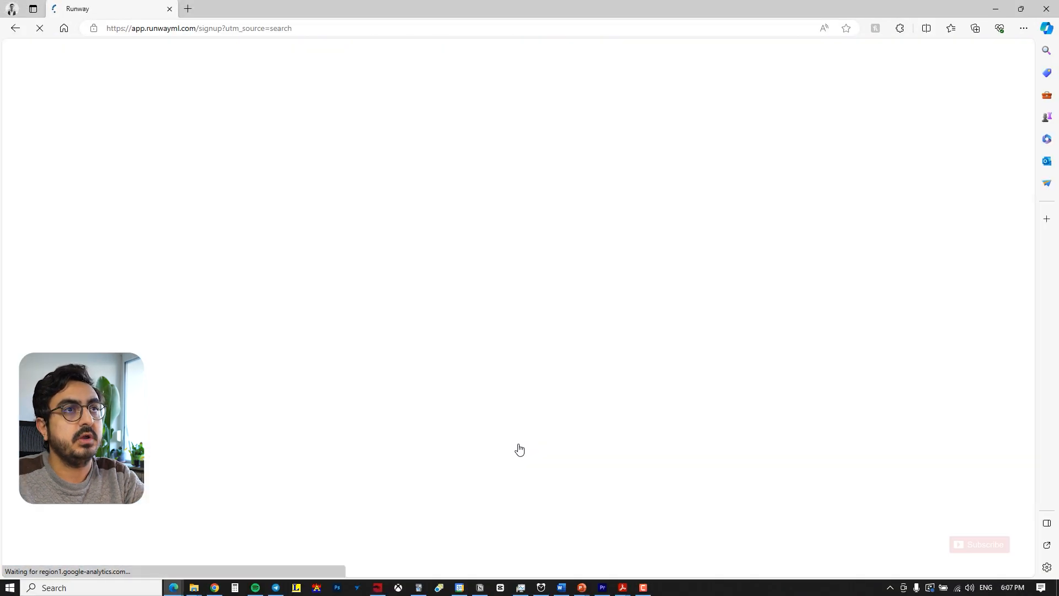
click(770, 329)
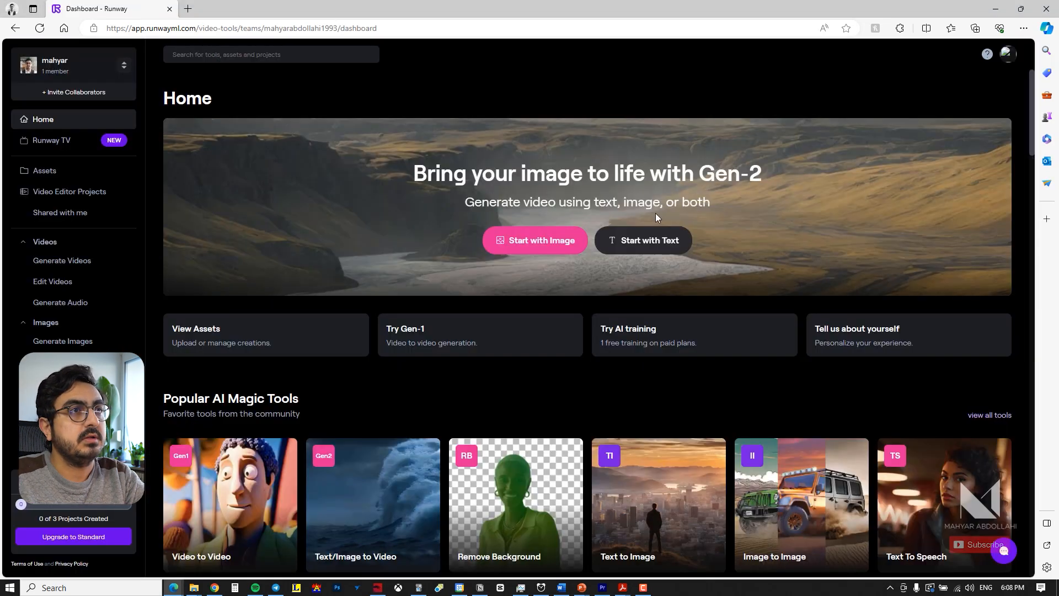
click(529, 240)
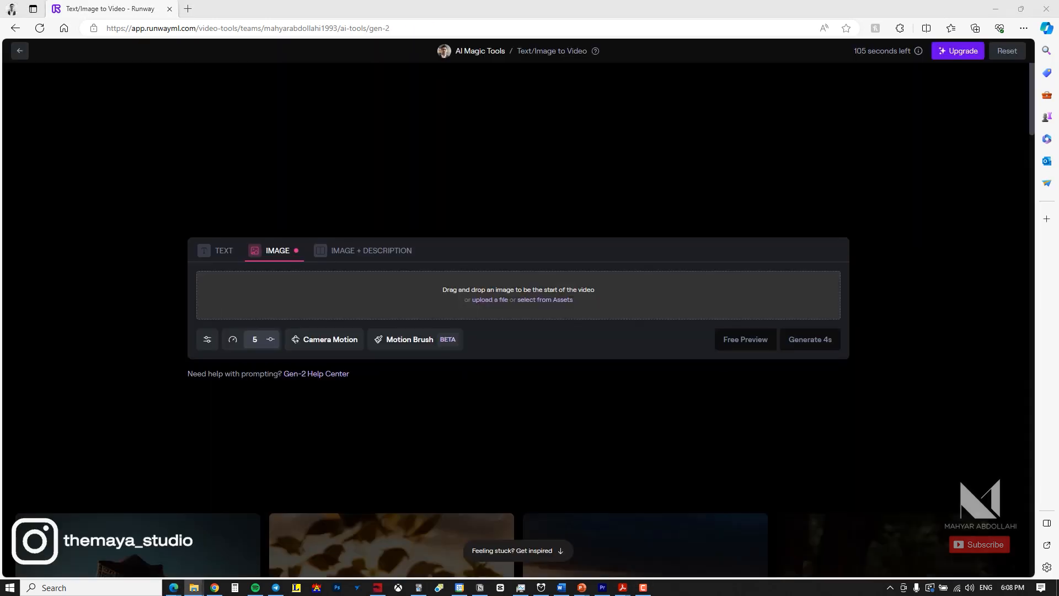
drag(1, 375, 439, 299)
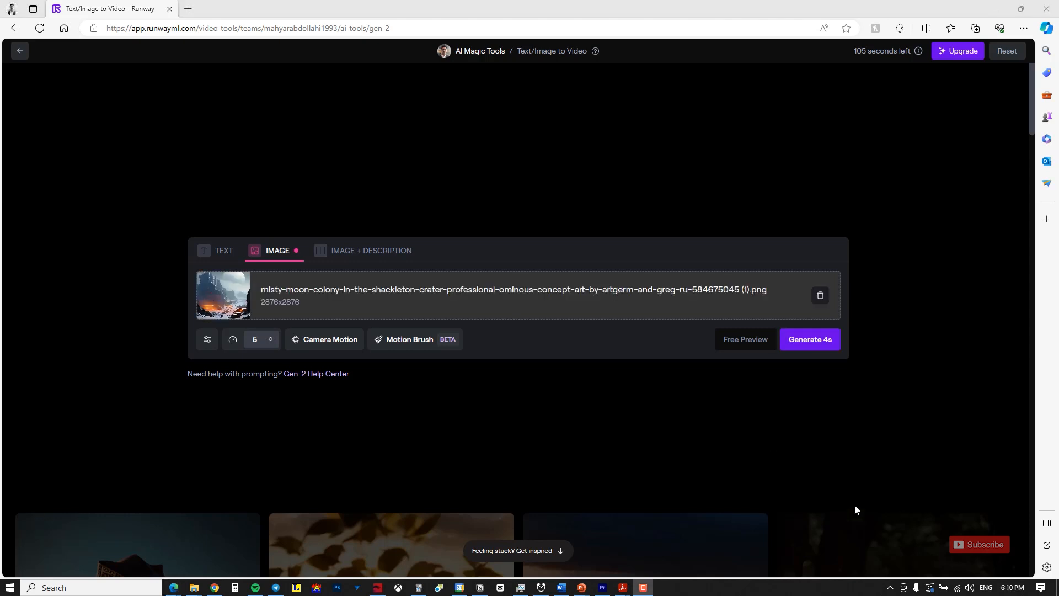
Start Motion Brush and paint Brush 1 over the fires, the vehicle's glowing light and the walking figures
click(421, 346)
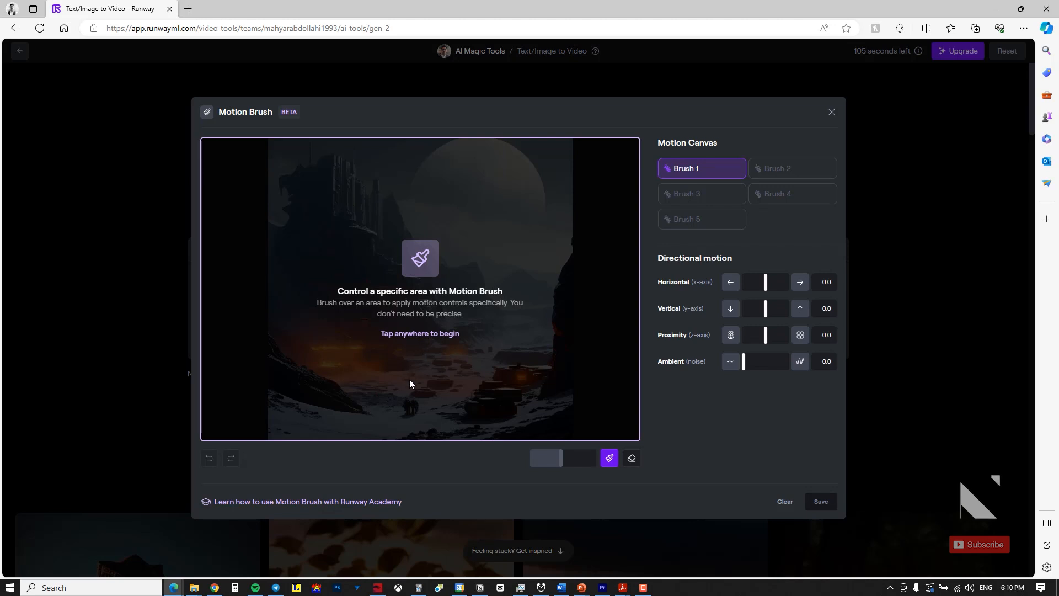
click(409, 379)
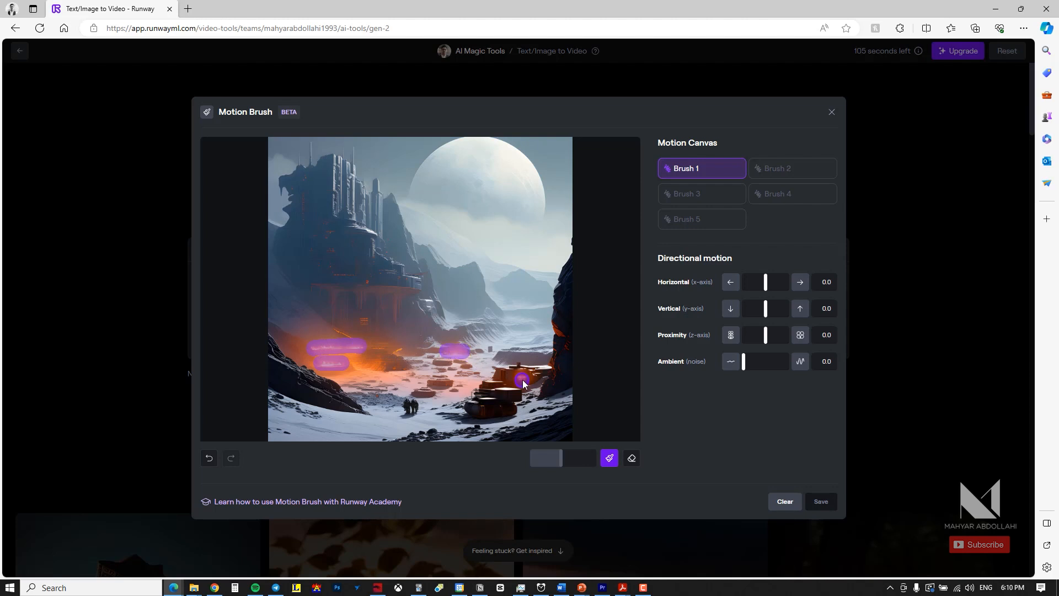
mouse_move(420, 411)
mouse_down()
mouse_move(403, 406)
mouse_move(417, 410)
mouse_up()
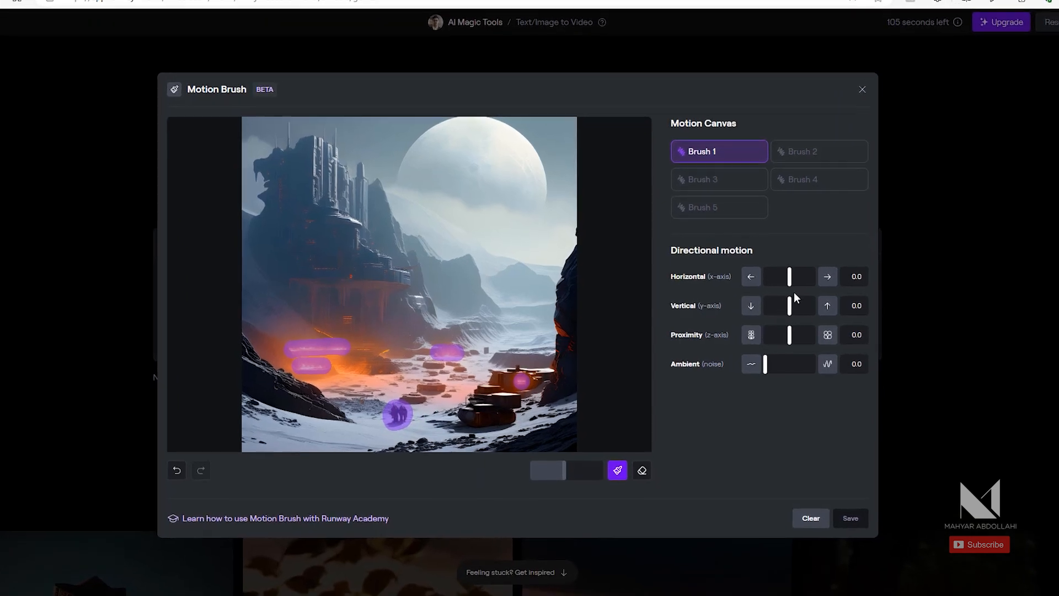
Set Brush 1's motion to horizontal 1.7, vertical 1.0 and proximity 1.2, and add slight ambient noise
mouse_move(789, 276)
mouse_down()
mouse_move(833, 269)
mouse_move(819, 300)
mouse_move(832, 300)
mouse_up()
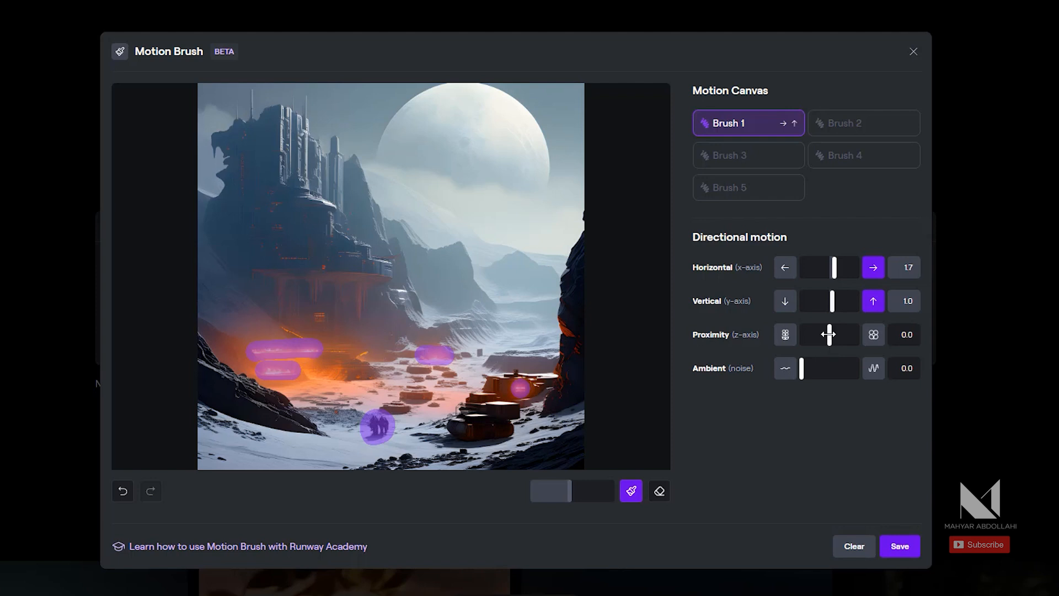
drag(829, 334, 832, 333)
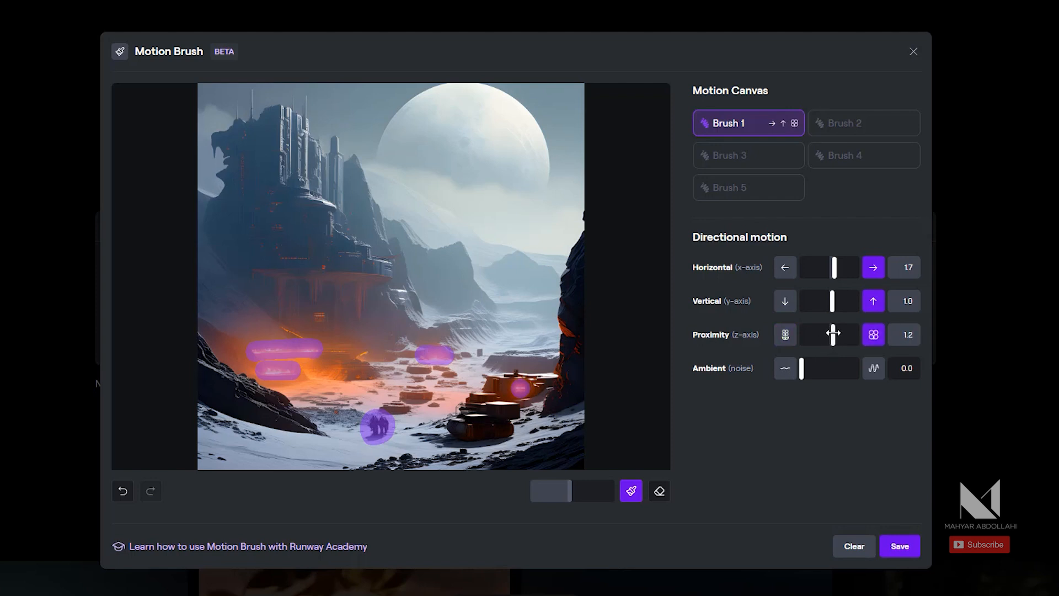
drag(802, 375, 806, 368)
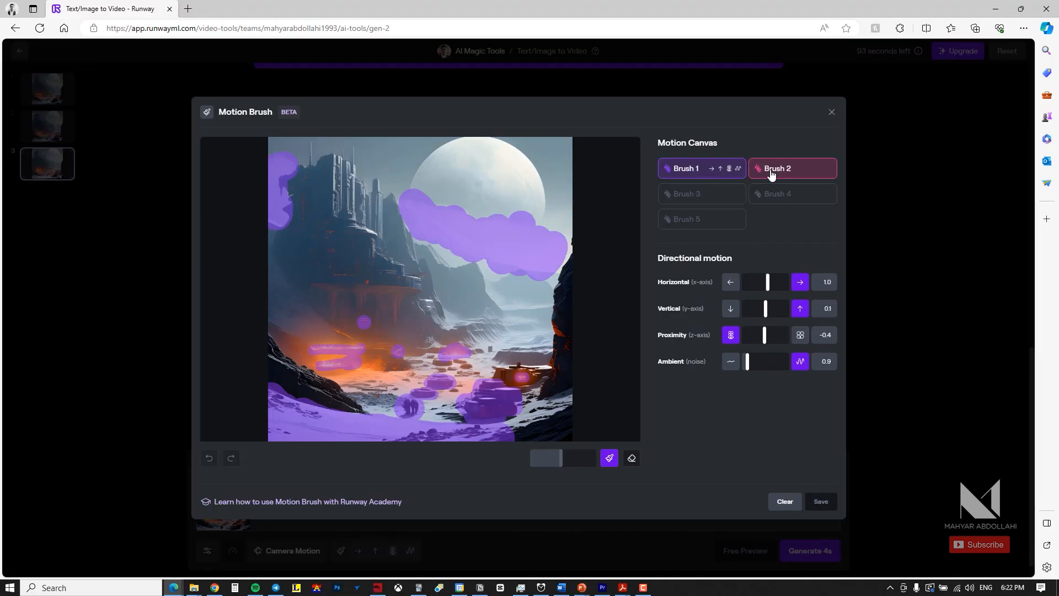
Paint Brush 2 over the large fires below the fortress and the small fire in the middle distance
click(771, 171)
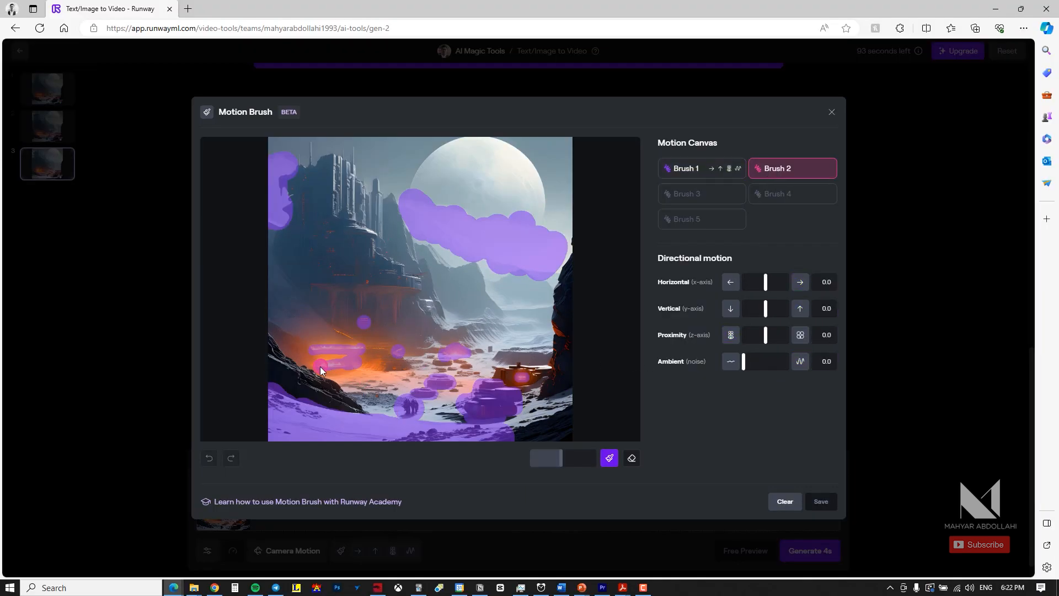
drag(355, 364, 328, 356)
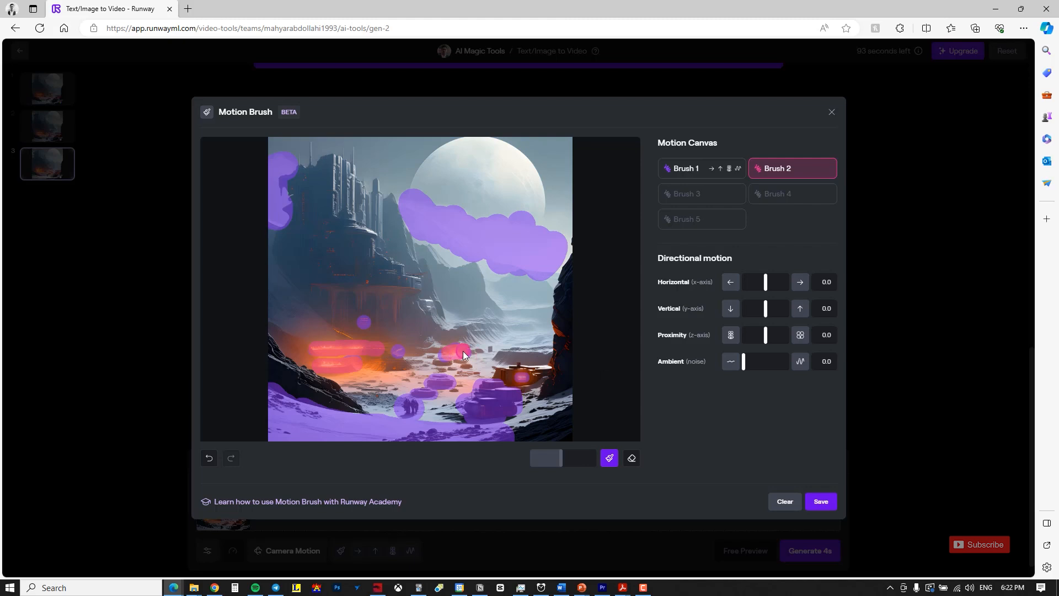
drag(462, 350, 445, 352)
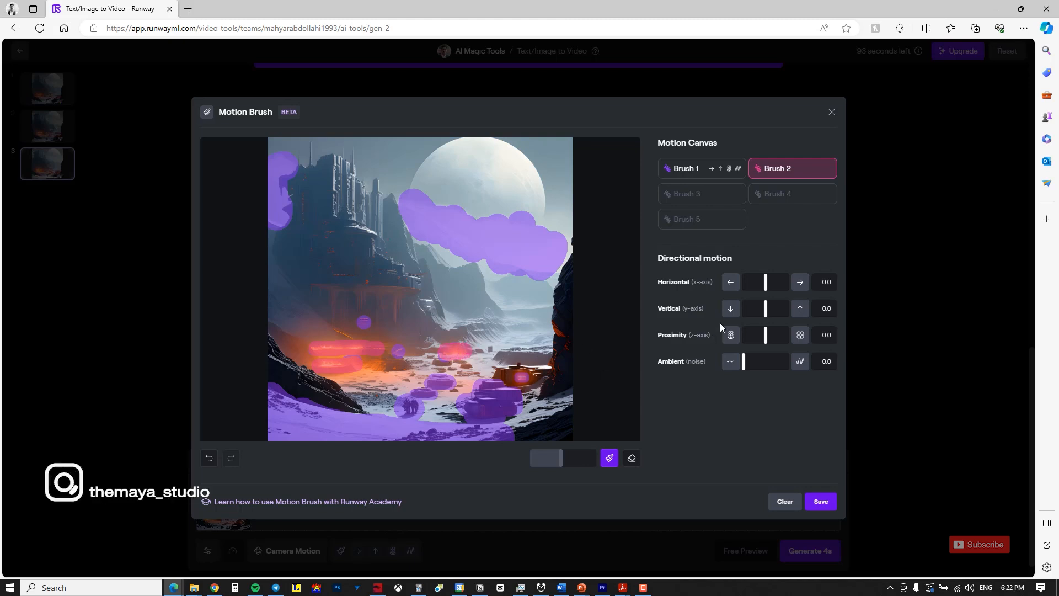
Set Brush 2's horizontal motion to 2.8 and its ambient noise to 1.7
drag(765, 283, 770, 283)
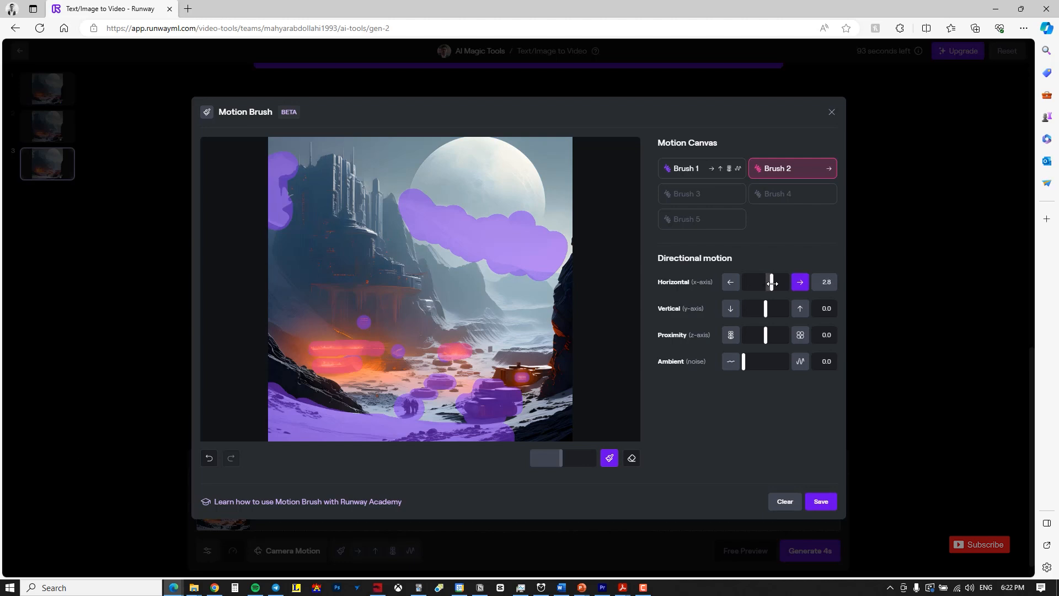
drag(744, 362, 748, 364)
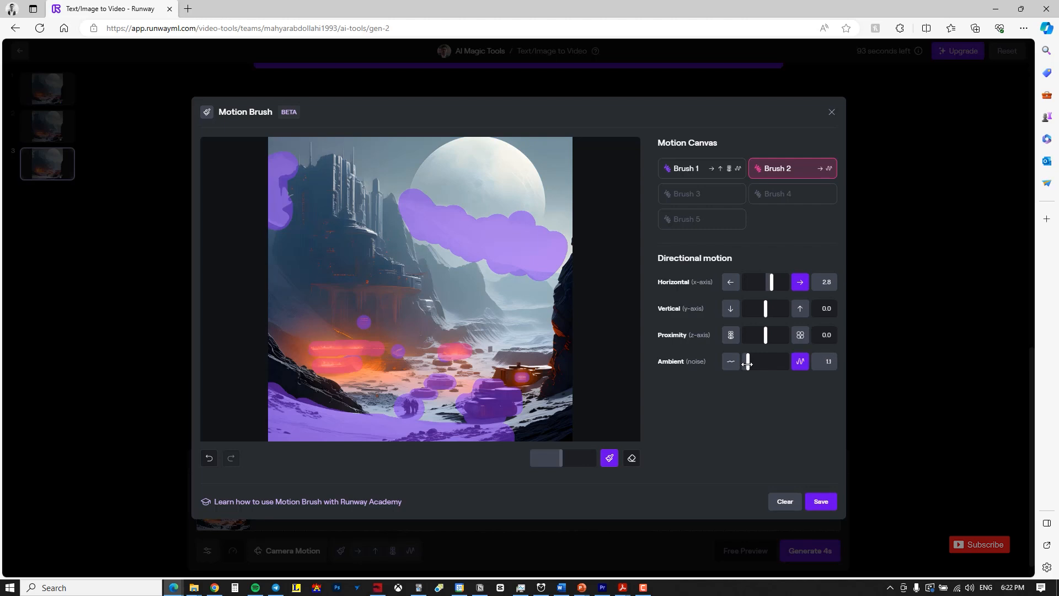
drag(748, 364, 749, 362)
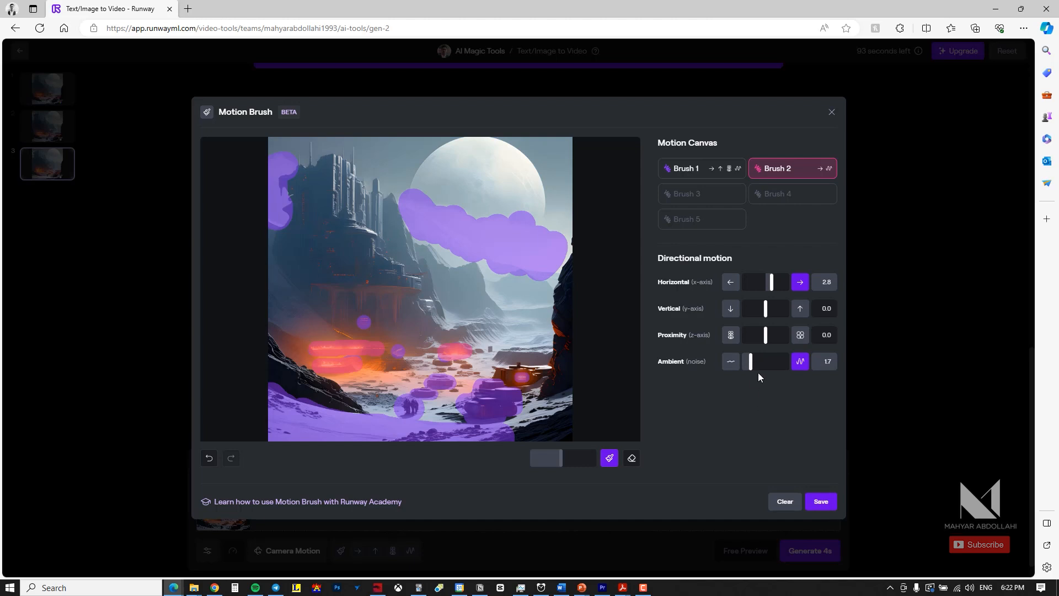
Enlarge the brush, paint Brush 3 over the mist below the moon and the clouds beside the fortress, and set horizontal motion to 2.8
click(717, 195)
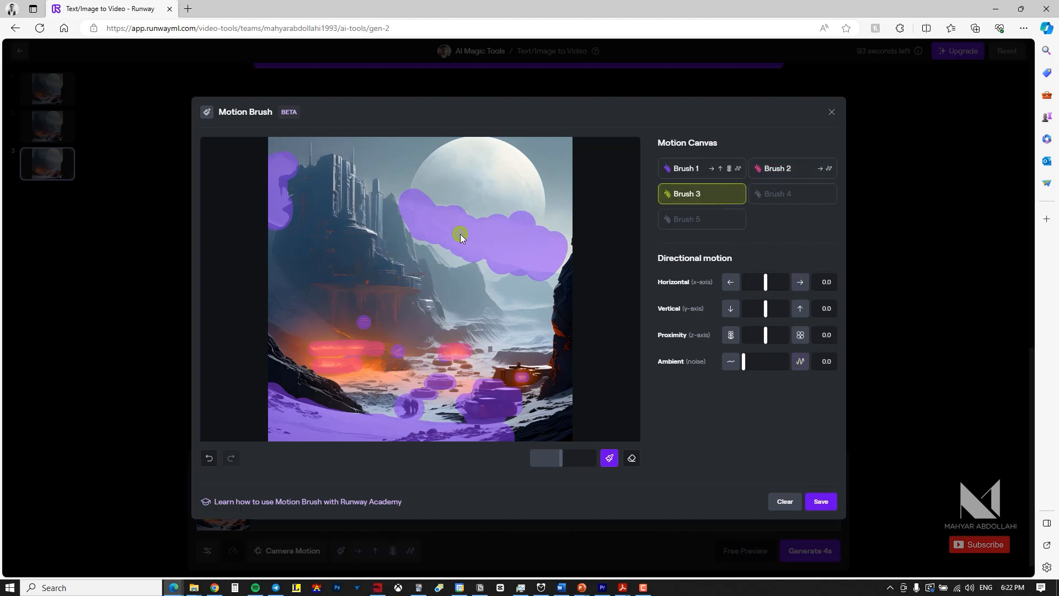
drag(560, 457, 583, 452)
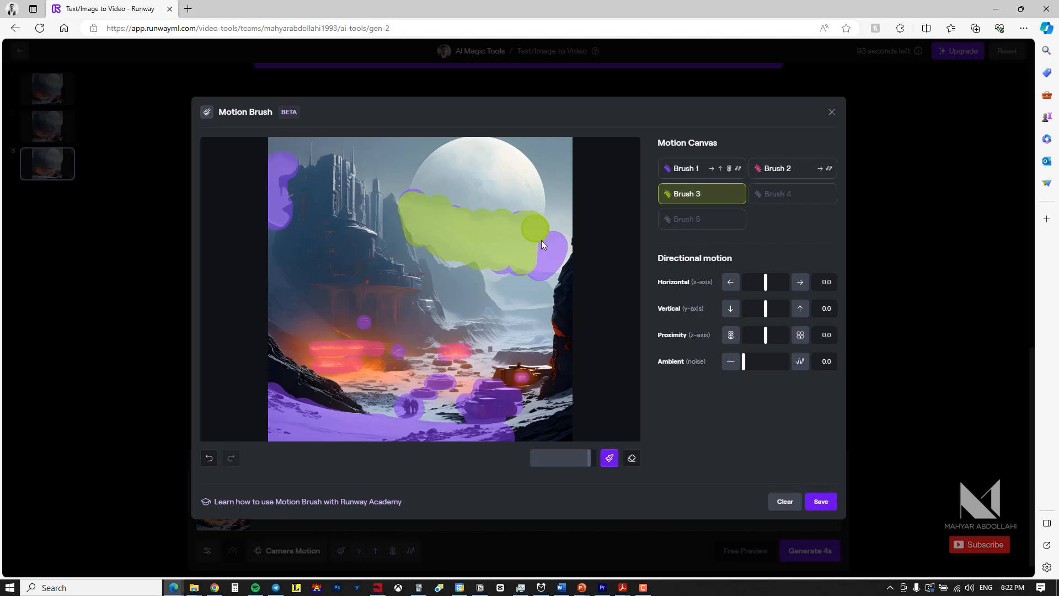
mouse_move(296, 189)
mouse_down()
mouse_move(284, 163)
mouse_move(278, 229)
mouse_up()
drag(765, 281, 769, 281)
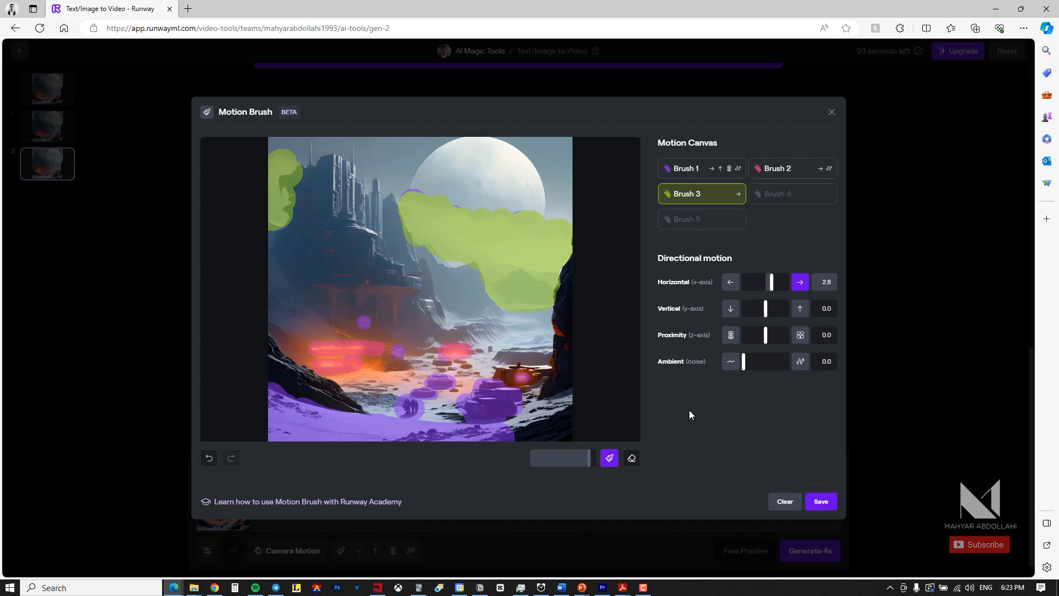
Paint Brush 4 over the snowy foreground and set its horizontal motion to 0.8 and ambient noise to 0.9
click(778, 203)
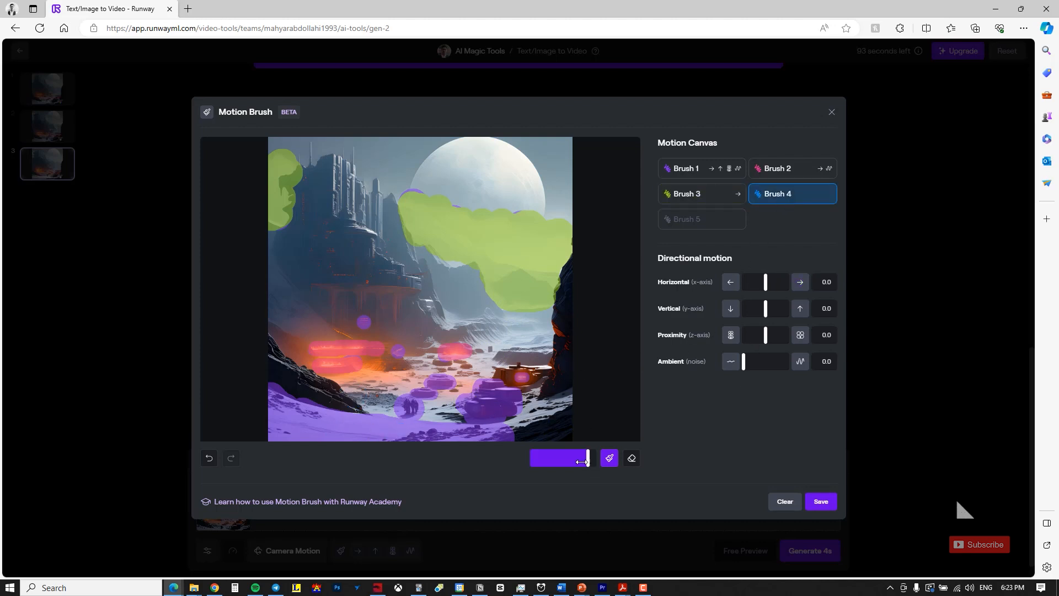
mouse_move(274, 415)
mouse_down()
mouse_move(289, 428)
mouse_move(271, 433)
mouse_move(304, 428)
mouse_up()
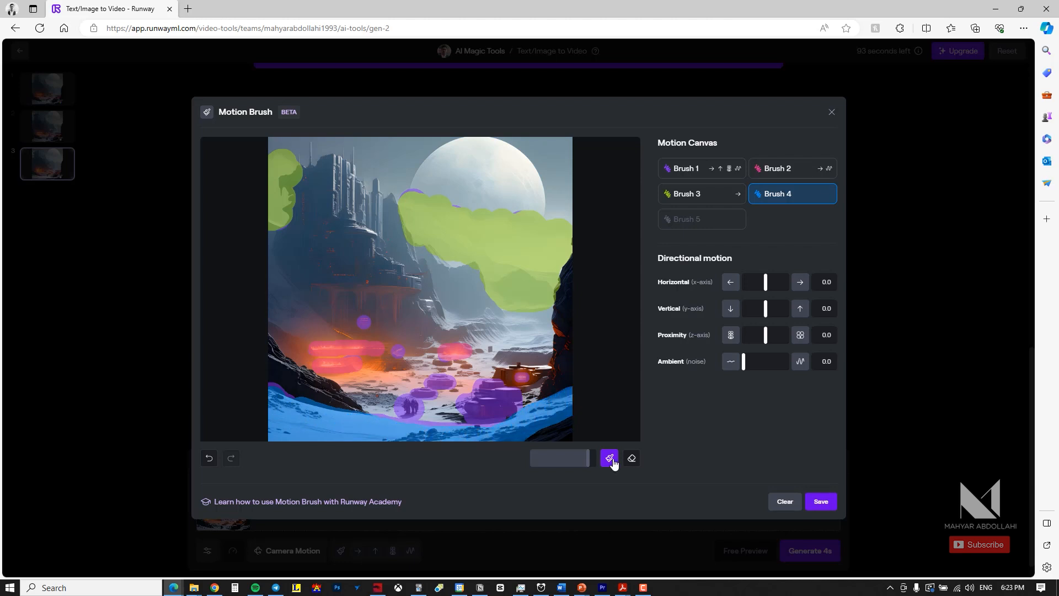
drag(765, 281, 766, 282)
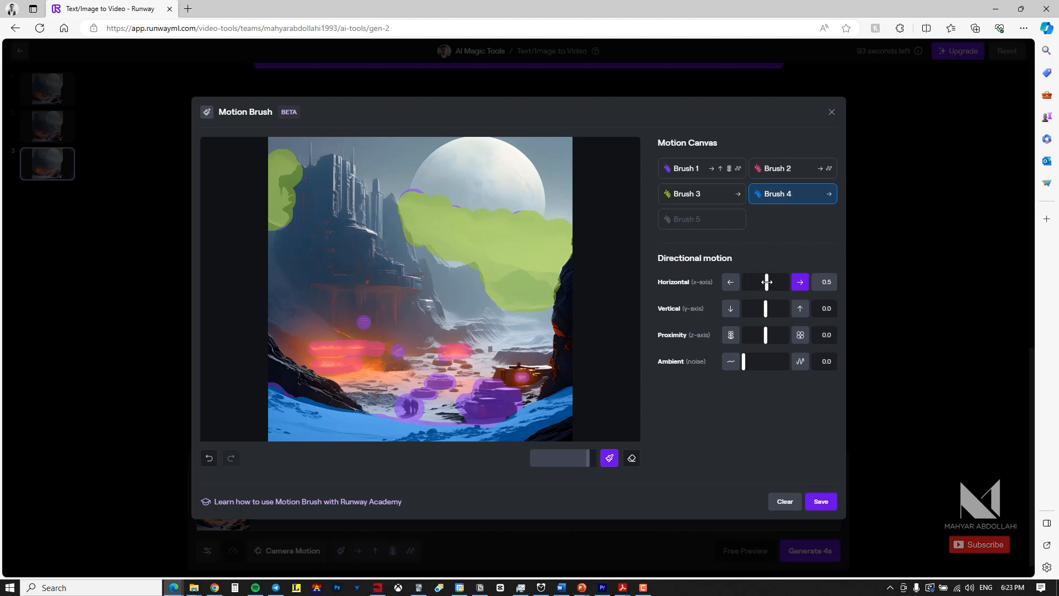
drag(743, 354, 745, 361)
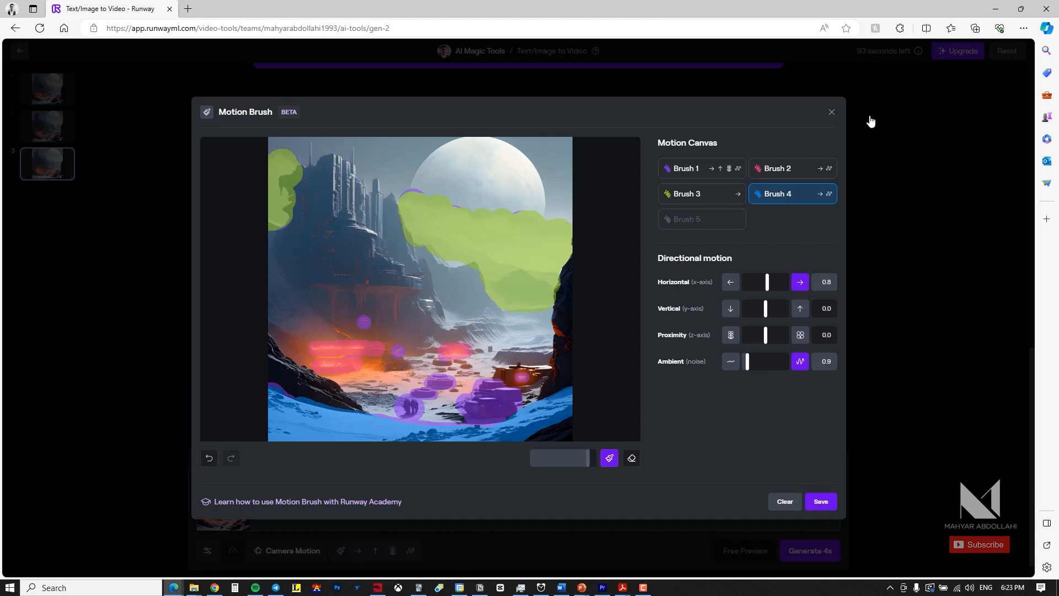
Leave the Motion Brush setup, generate a 4-second video from the image and play it
click(840, 113)
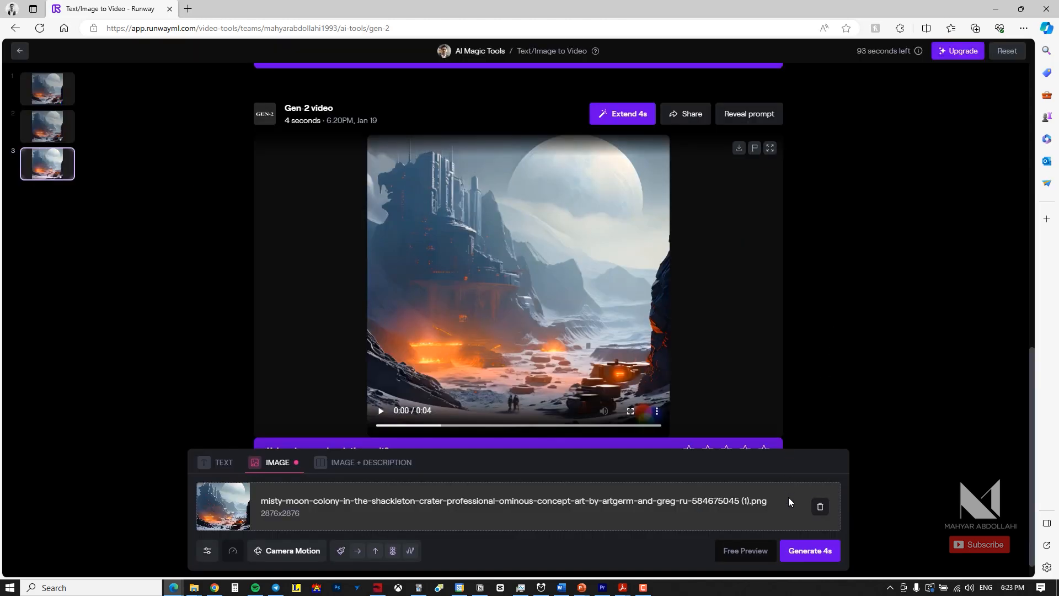
click(819, 556)
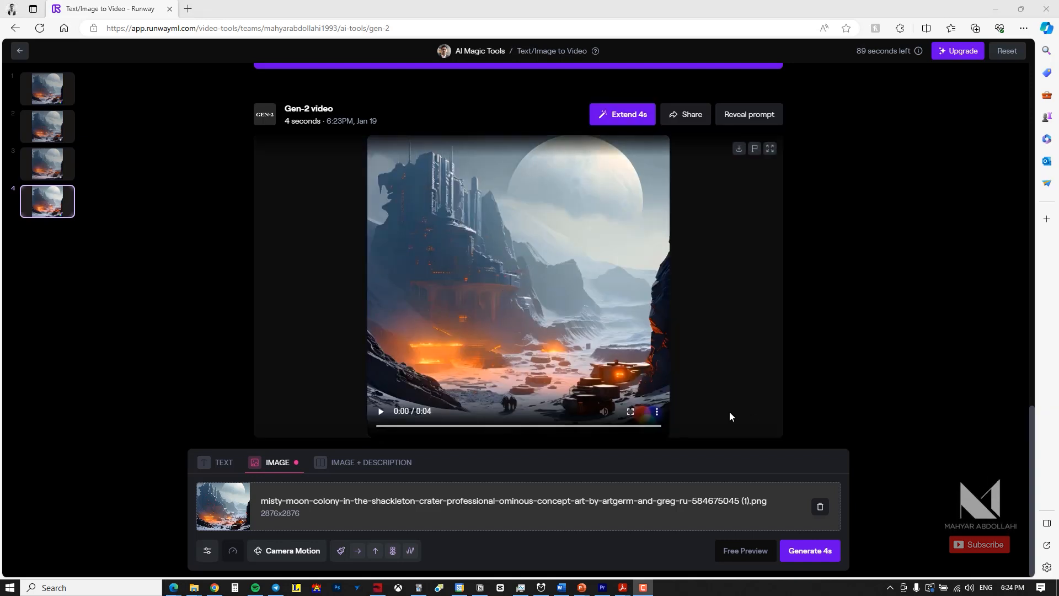
click(381, 411)
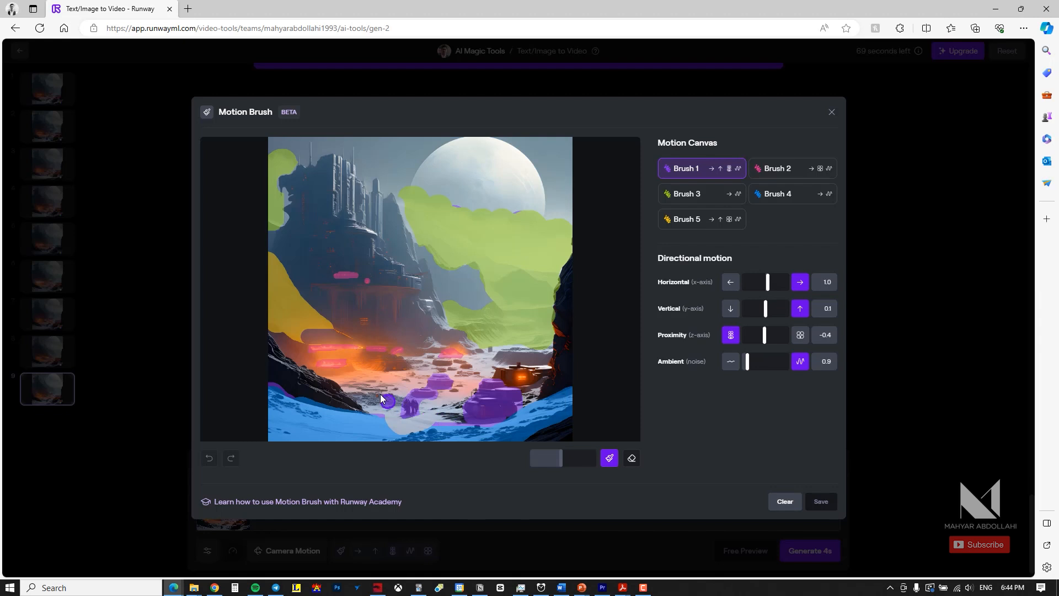
Erase part of the motion brush mask beside the fires below the fortress and save the brushes
click(630, 459)
mouse_move(411, 334)
mouse_down()
mouse_move(354, 339)
mouse_move(381, 335)
mouse_up()
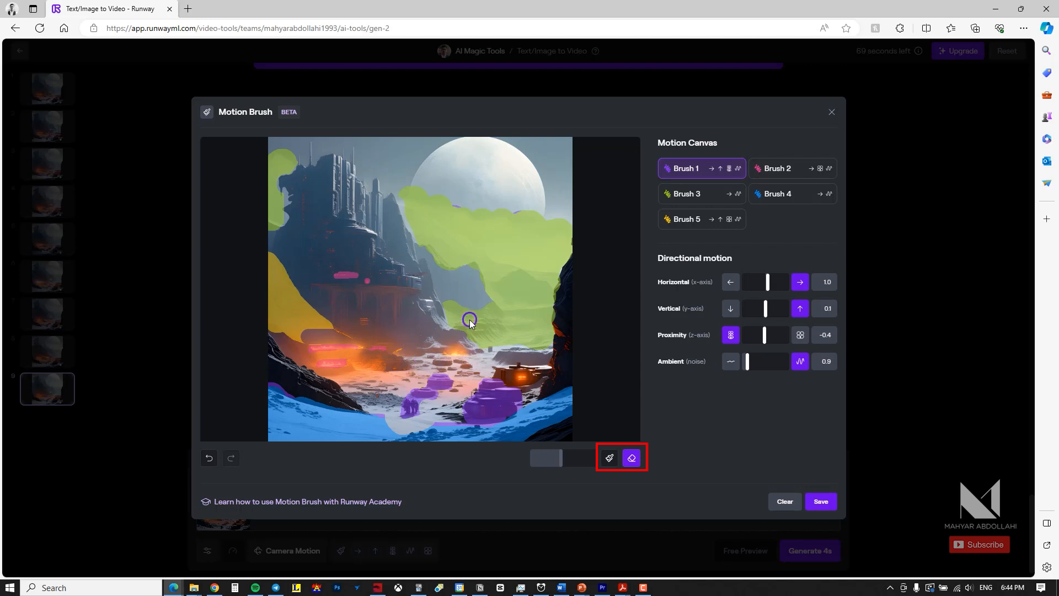
click(820, 502)
Generate another 4-second video with the revised brush masks and play it back
click(810, 550)
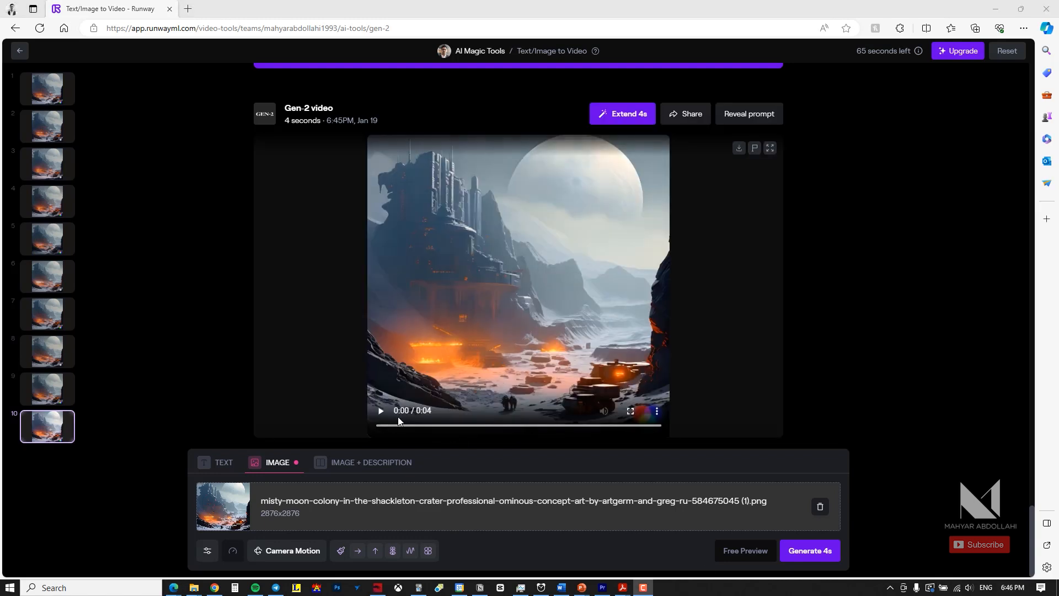
click(380, 410)
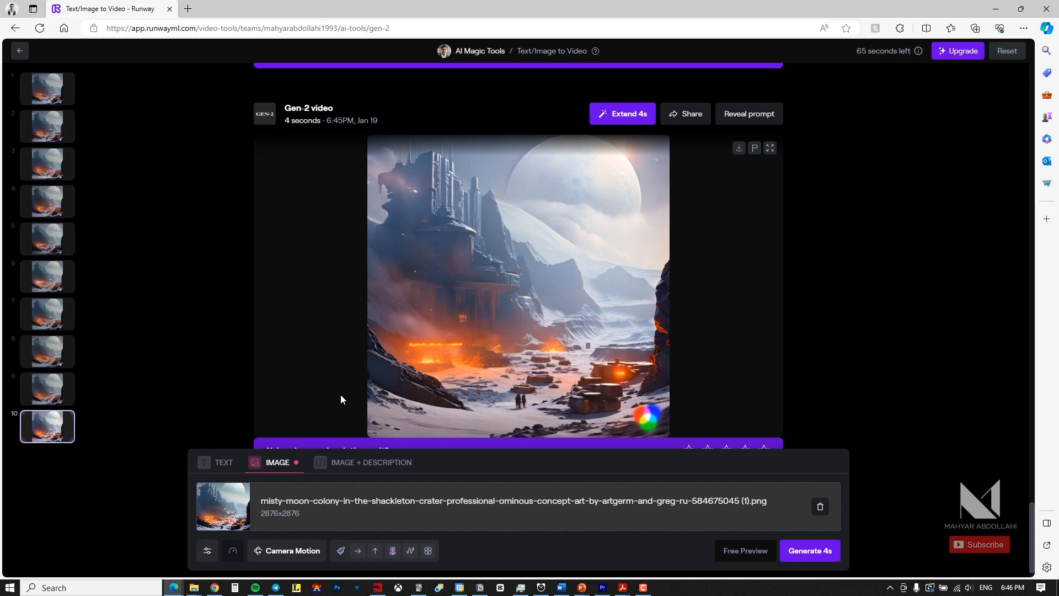
Set the camera motion zoom to -1.0, save it and generate a 4-second video
scroll(339, 371, down, 1)
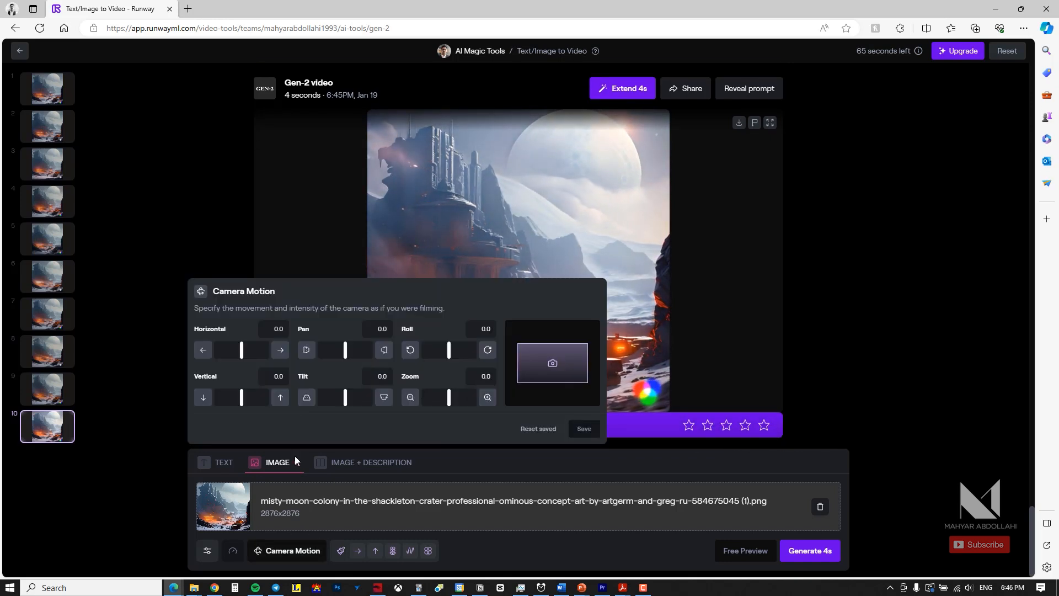
click(287, 550)
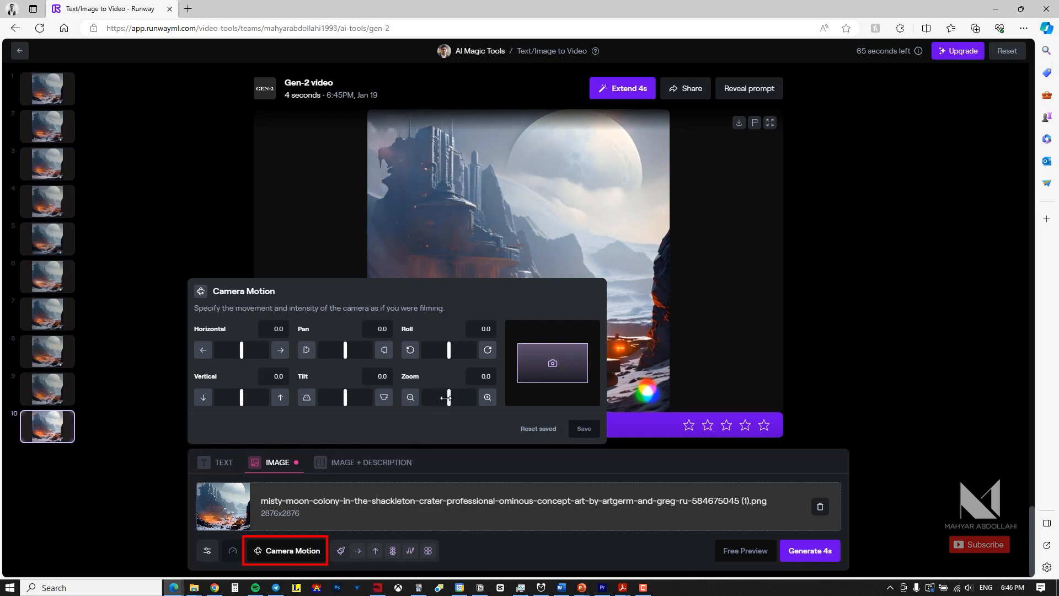
drag(448, 399, 445, 398)
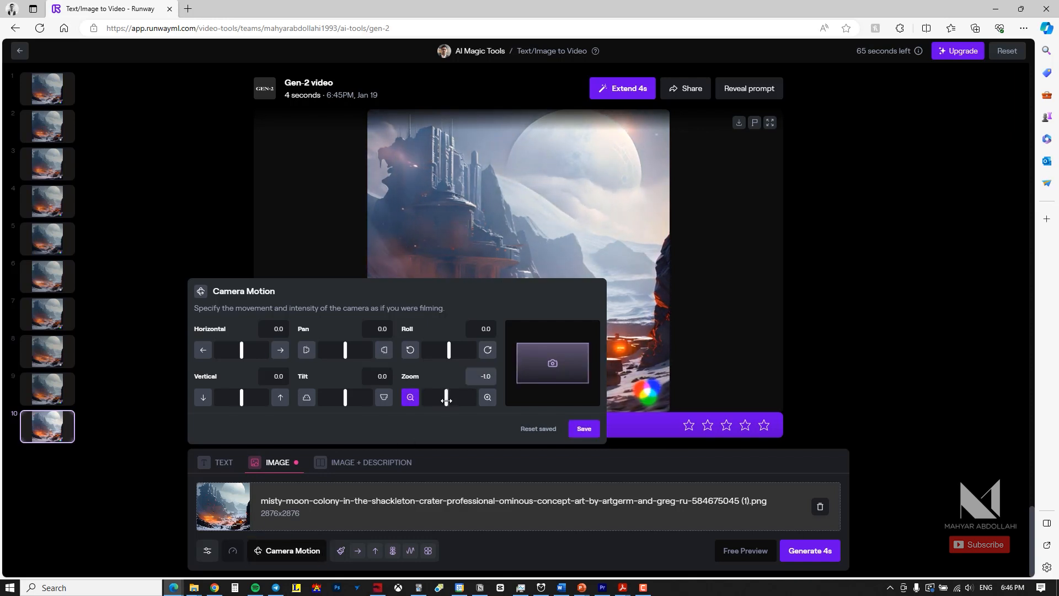
click(584, 428)
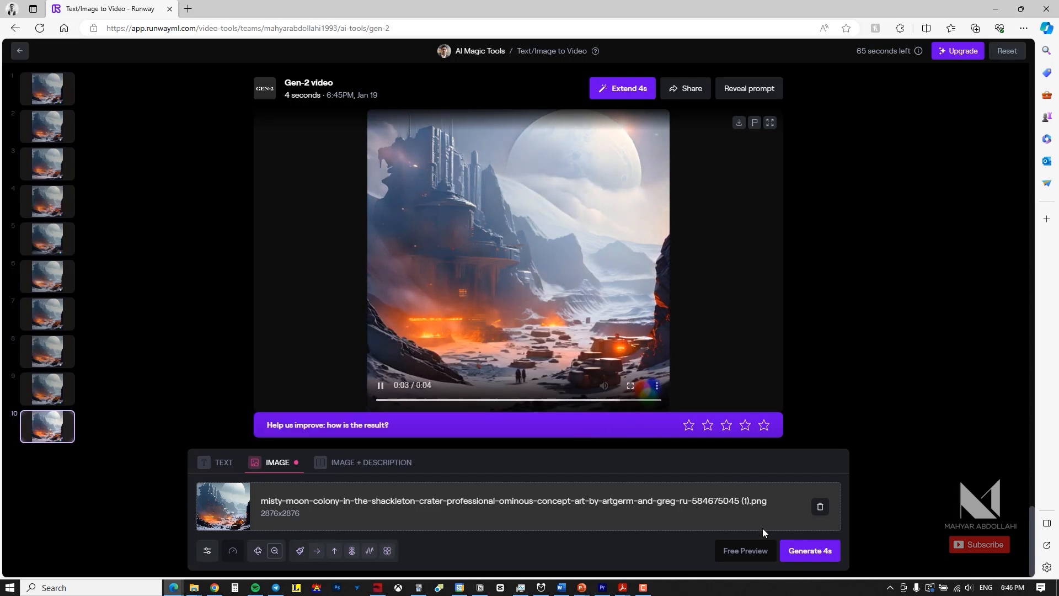
click(808, 550)
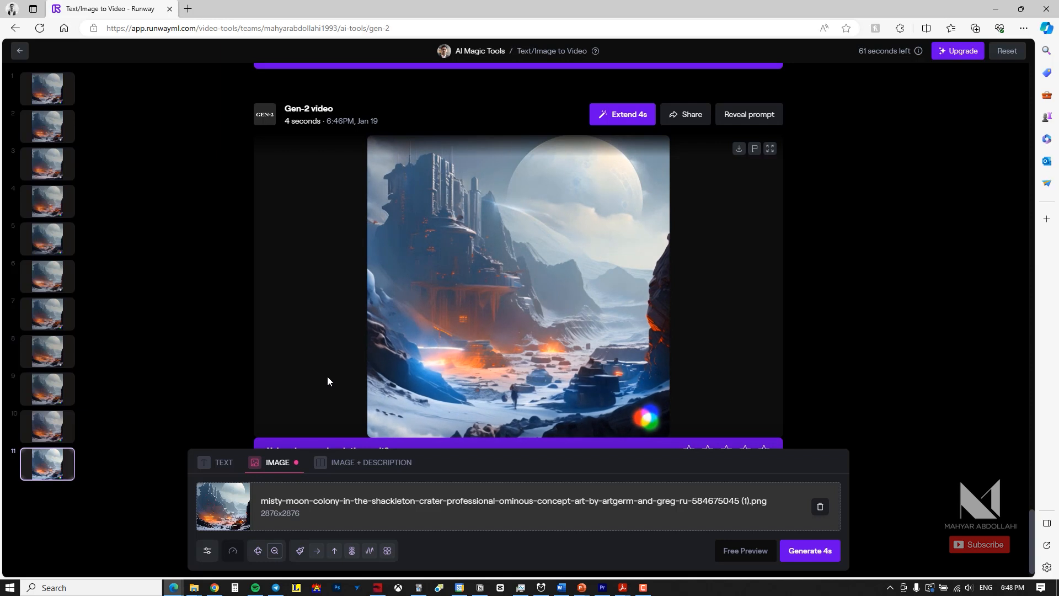
Set the camera tilt to -0.5 and zoom to -2.0, save, and generate and play a 4-second video
click(258, 551)
click(258, 552)
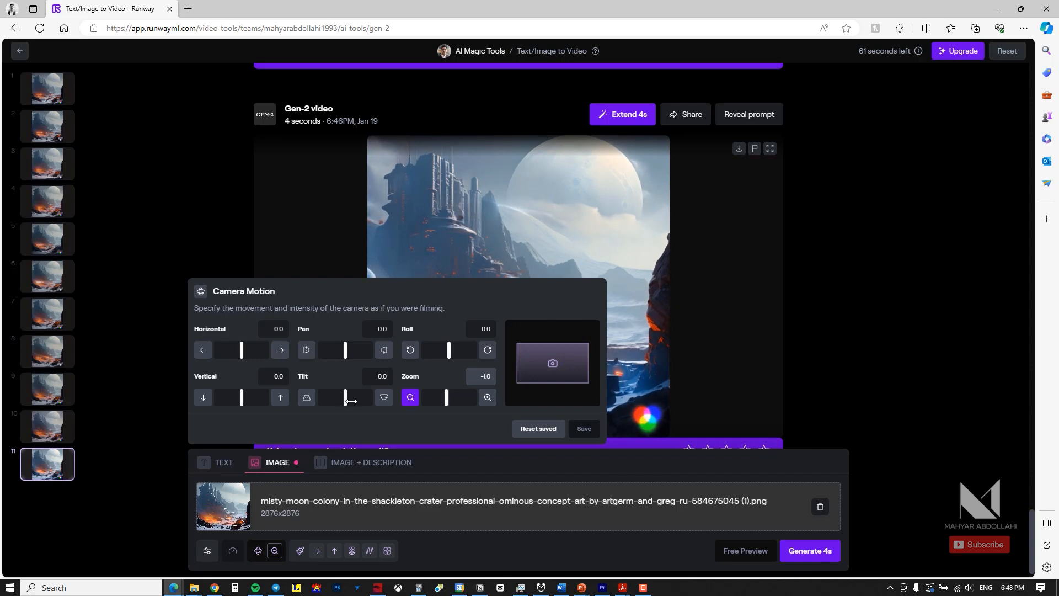
click(306, 398)
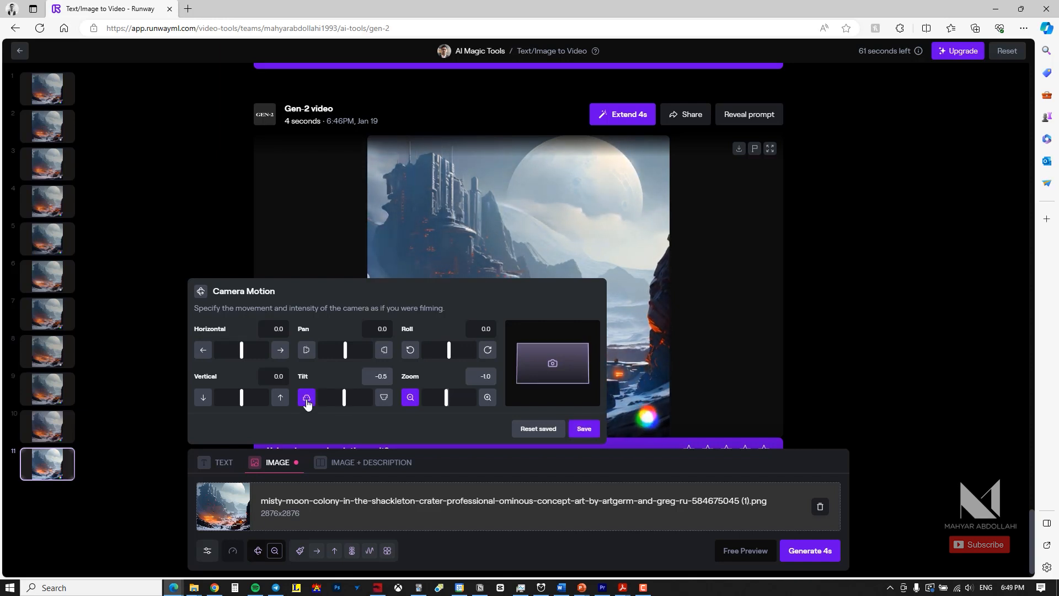
click(410, 397)
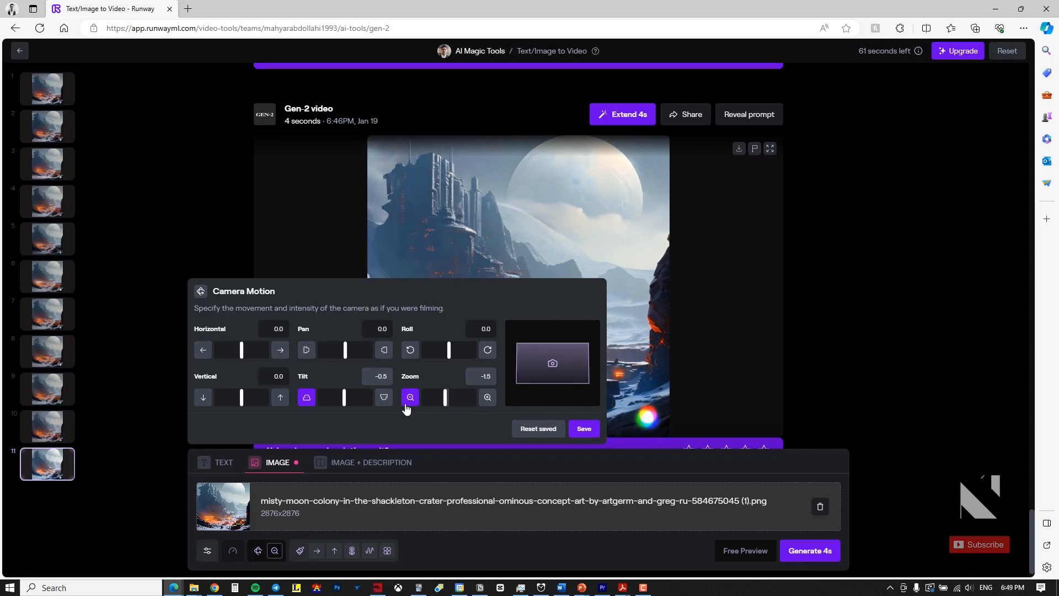
click(409, 397)
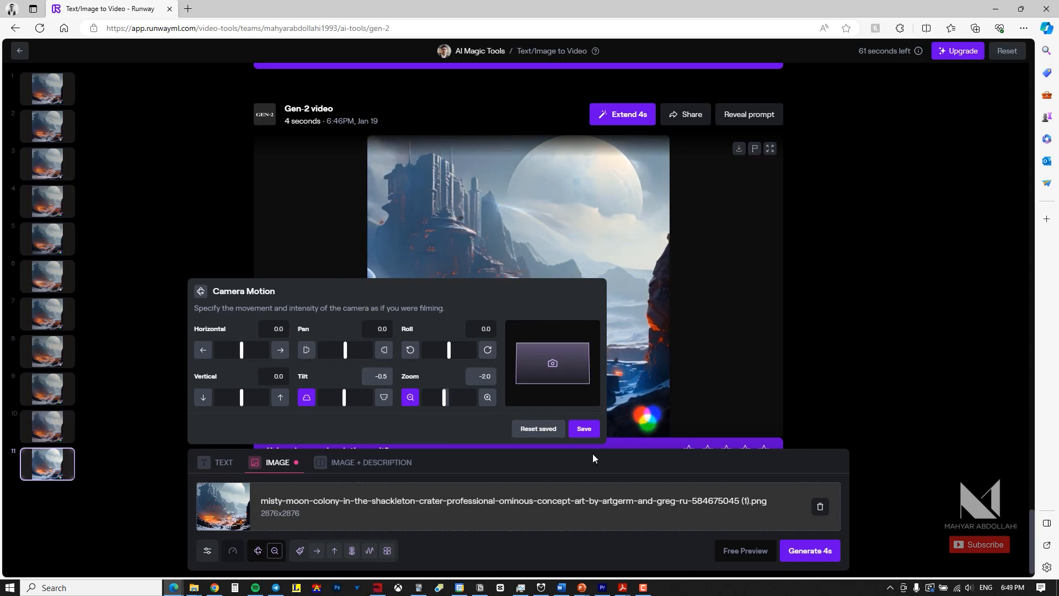
click(586, 431)
click(809, 550)
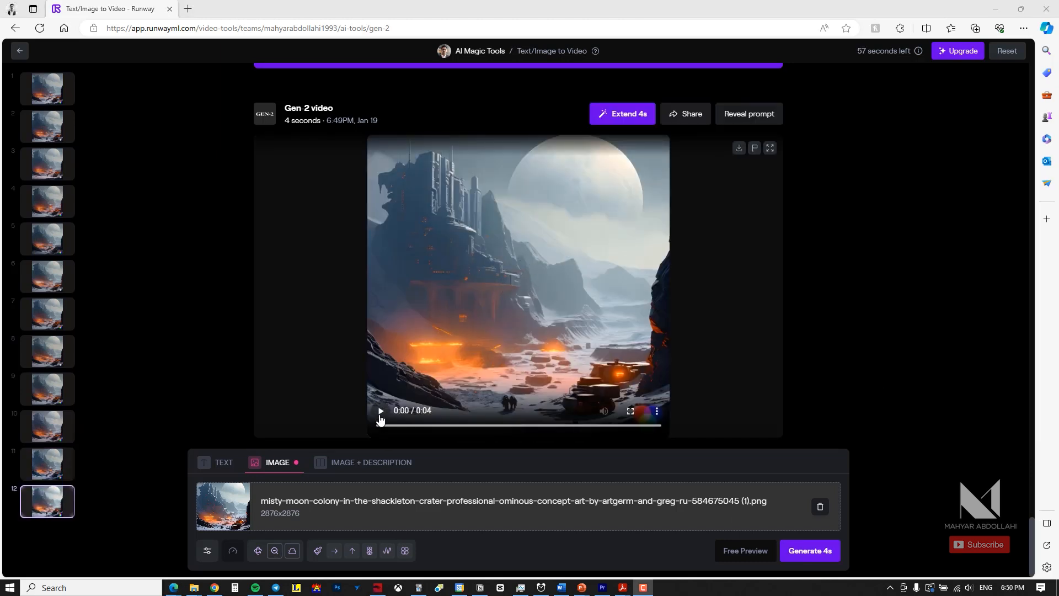
click(380, 413)
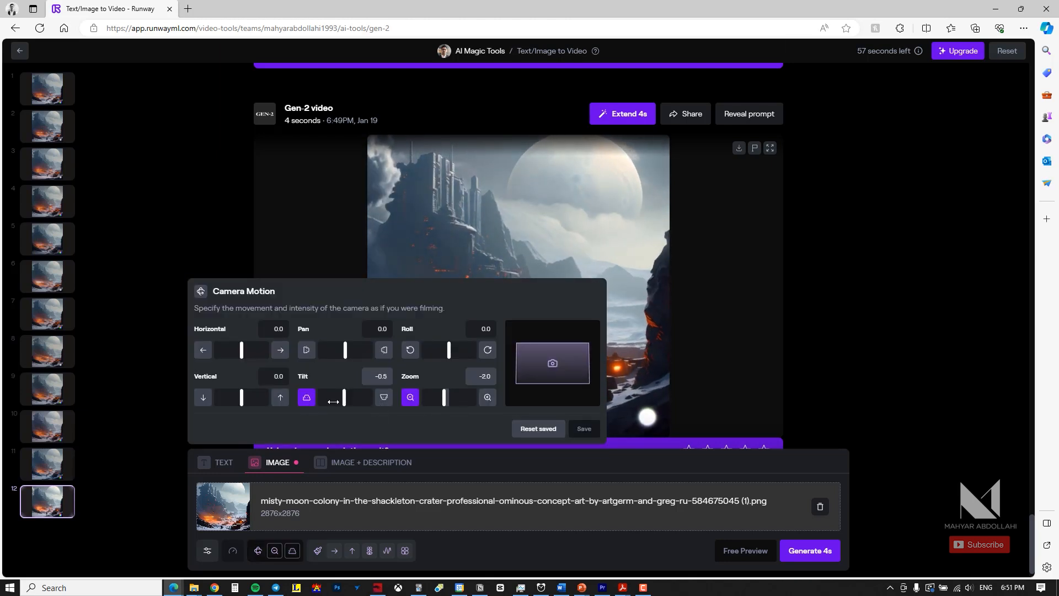
Set the camera tilt to -1.0 and zoom to -2.5, save, generate a 4-second video and download it
click(306, 402)
click(412, 403)
click(412, 402)
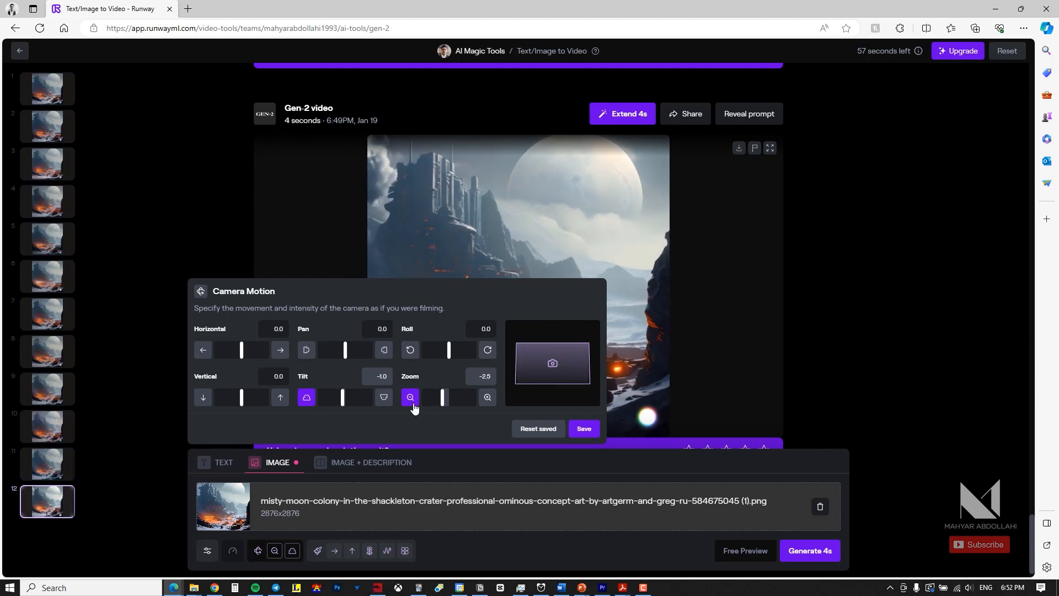
click(584, 434)
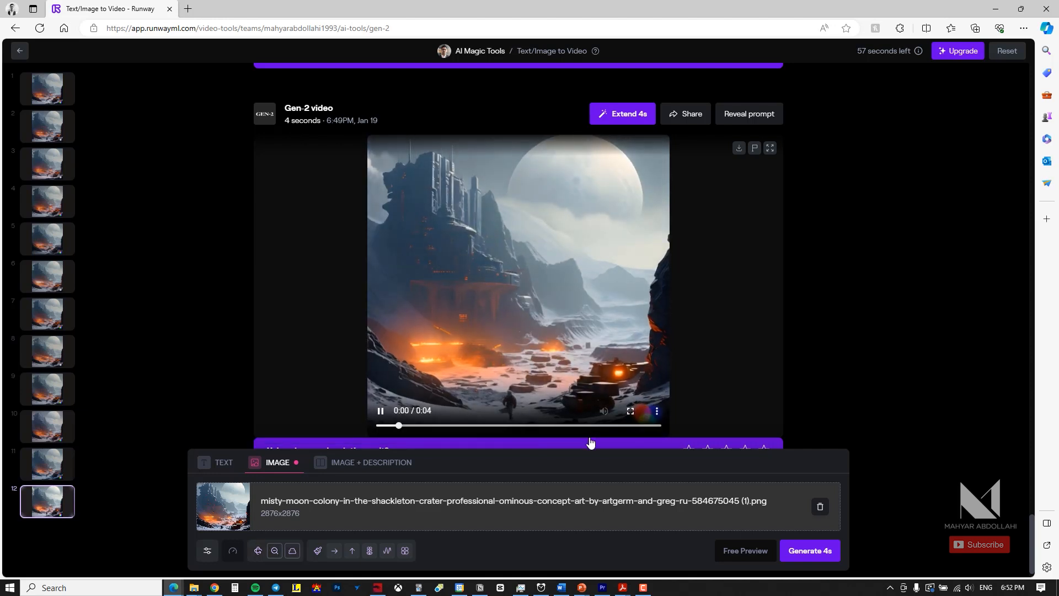
click(797, 556)
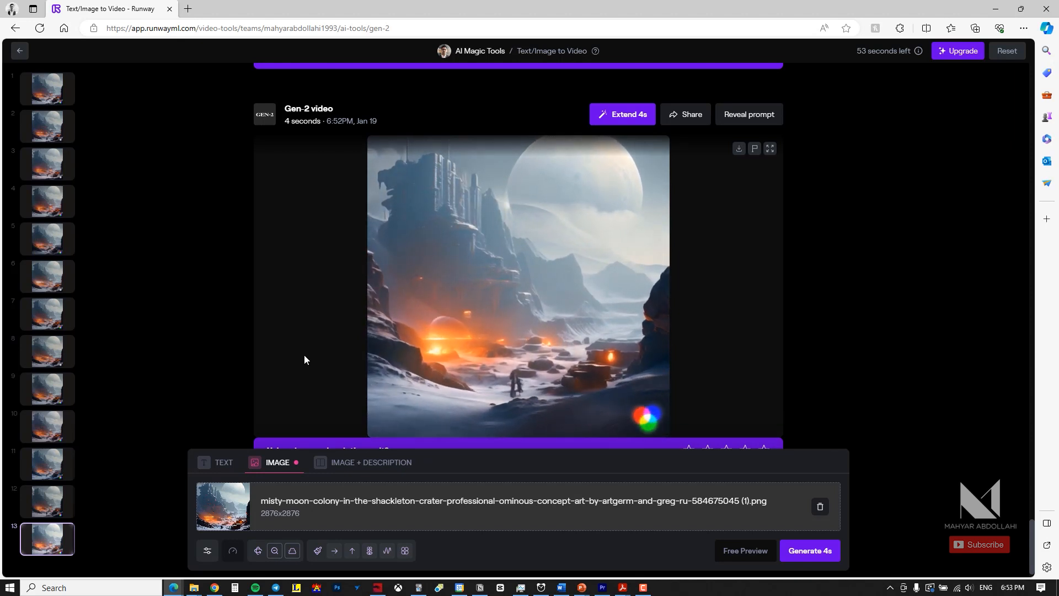
click(740, 152)
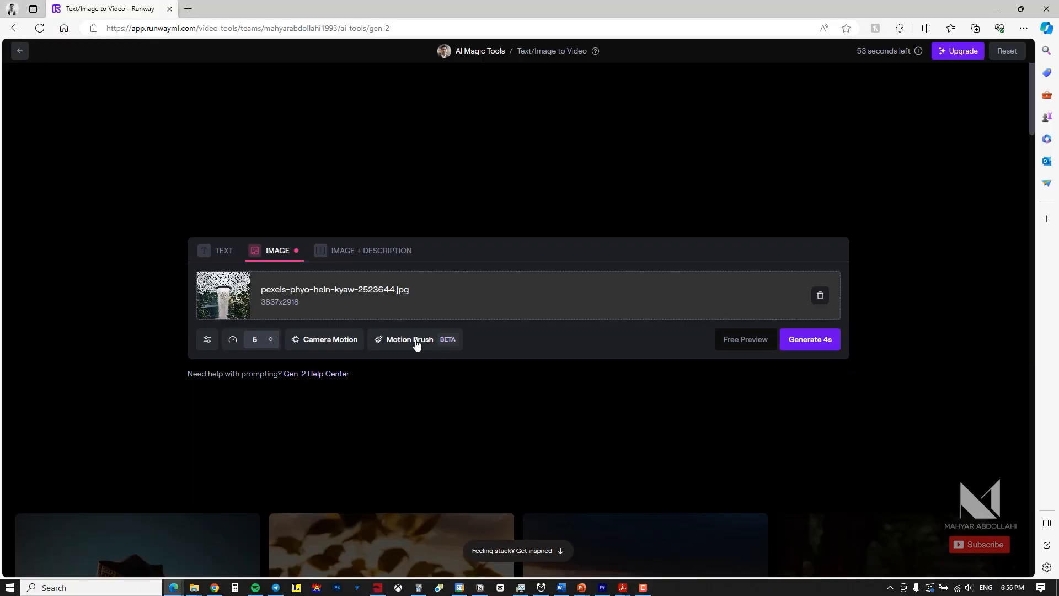
Paint Motion Brush 1 over the whole indoor waterfall and erase the excess mask beside its base
click(416, 344)
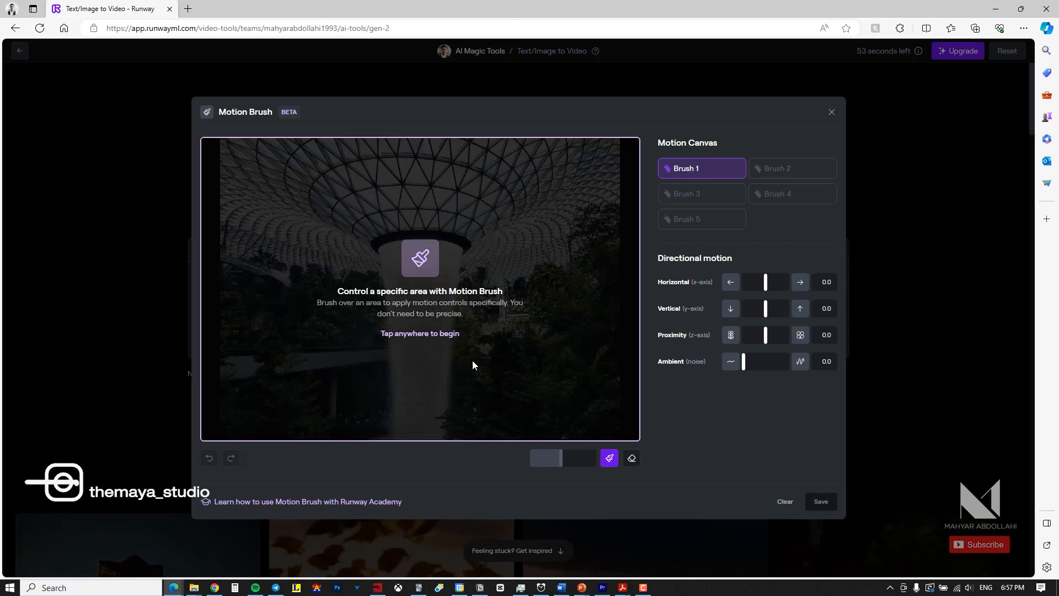
click(417, 347)
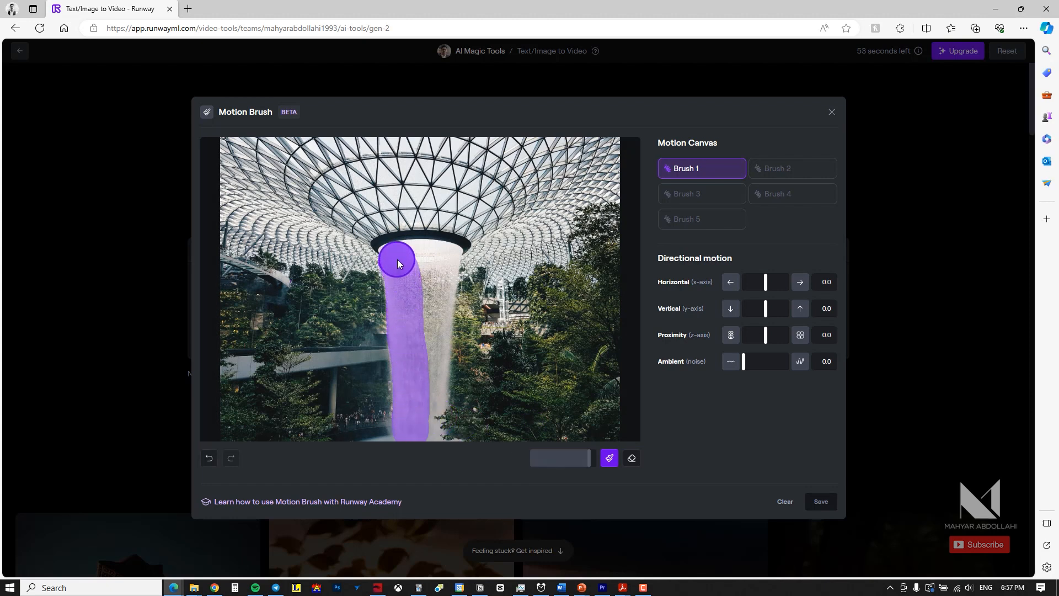
drag(397, 259, 426, 256)
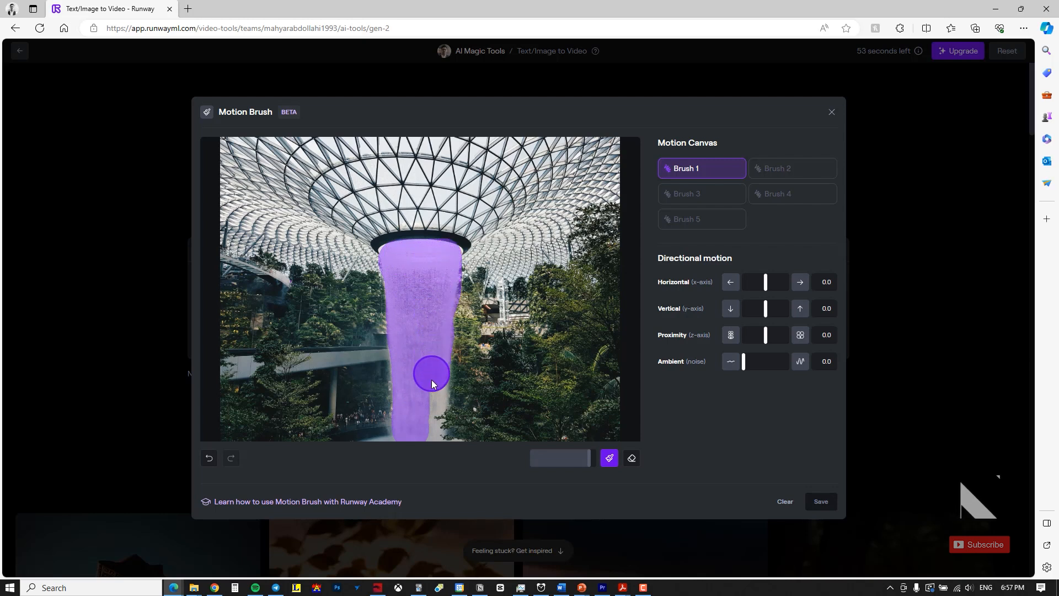
click(401, 436)
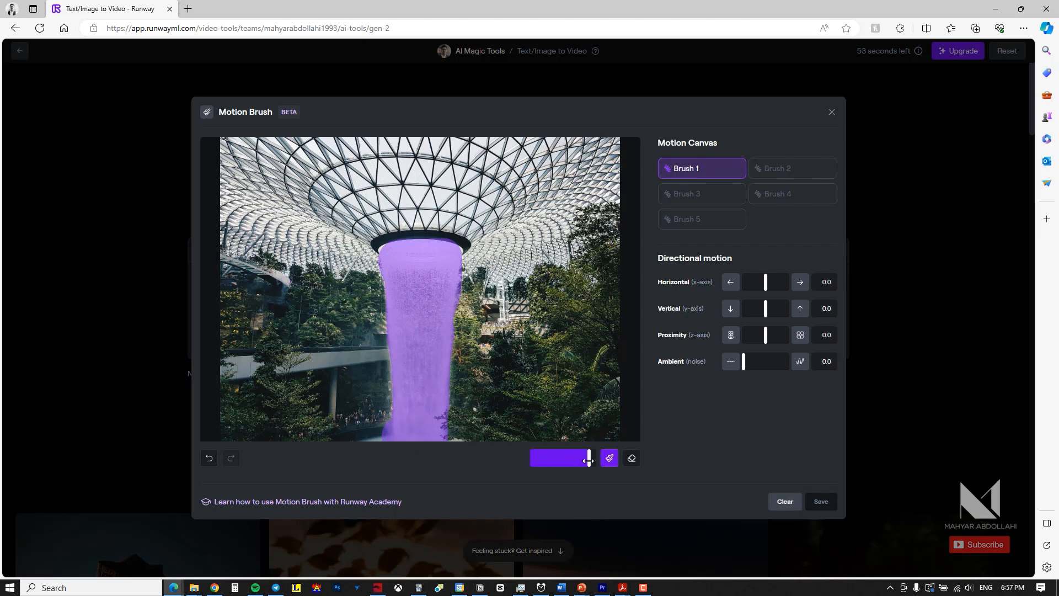
click(629, 461)
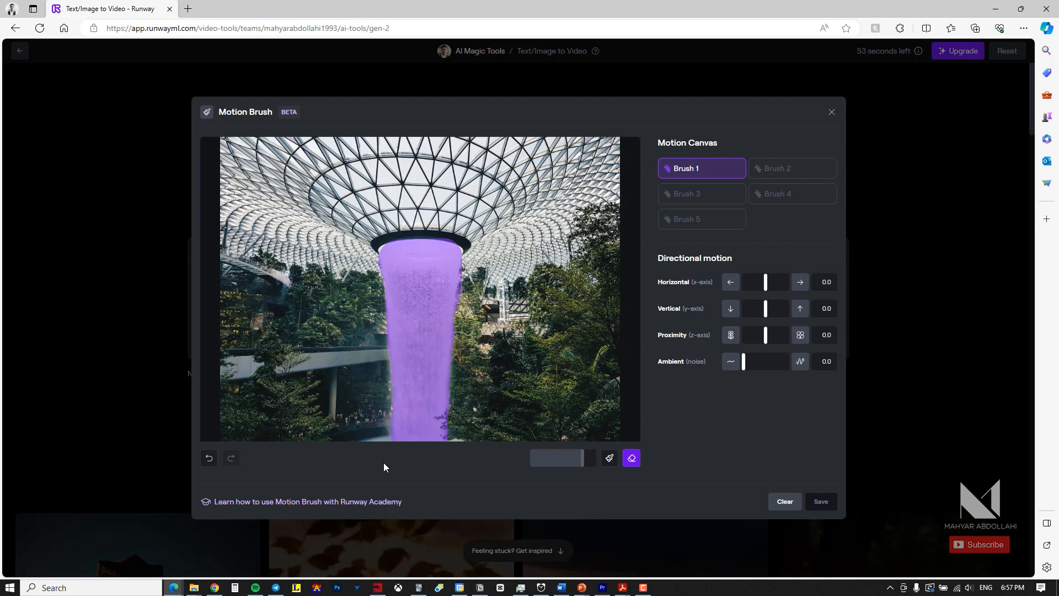
Paint a thin Brush 2 strip across the foot of the waterfall
click(760, 172)
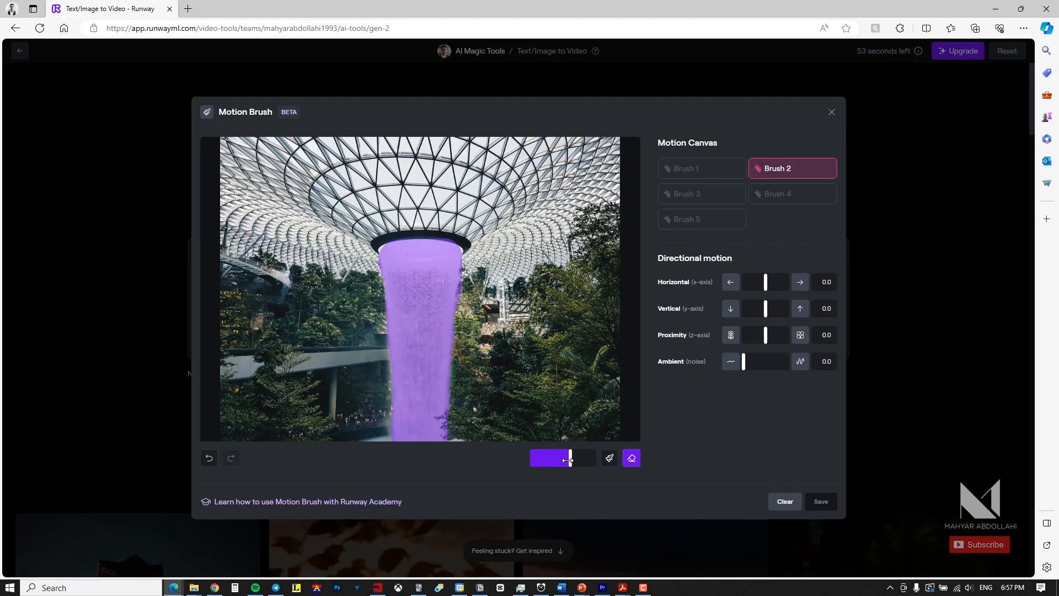
click(609, 458)
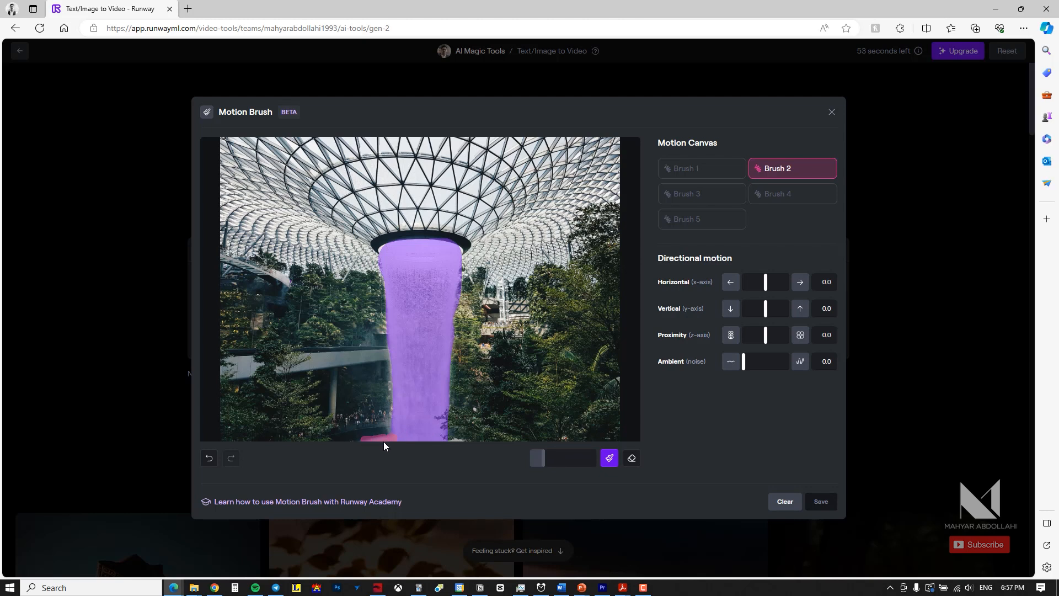
drag(456, 441, 464, 442)
Set Brush 1 to horizontal 0.0, vertical 1.5, proximity 0.5 and ambient 0.5, and Brush 2's horizontal motion to 1.0
click(697, 174)
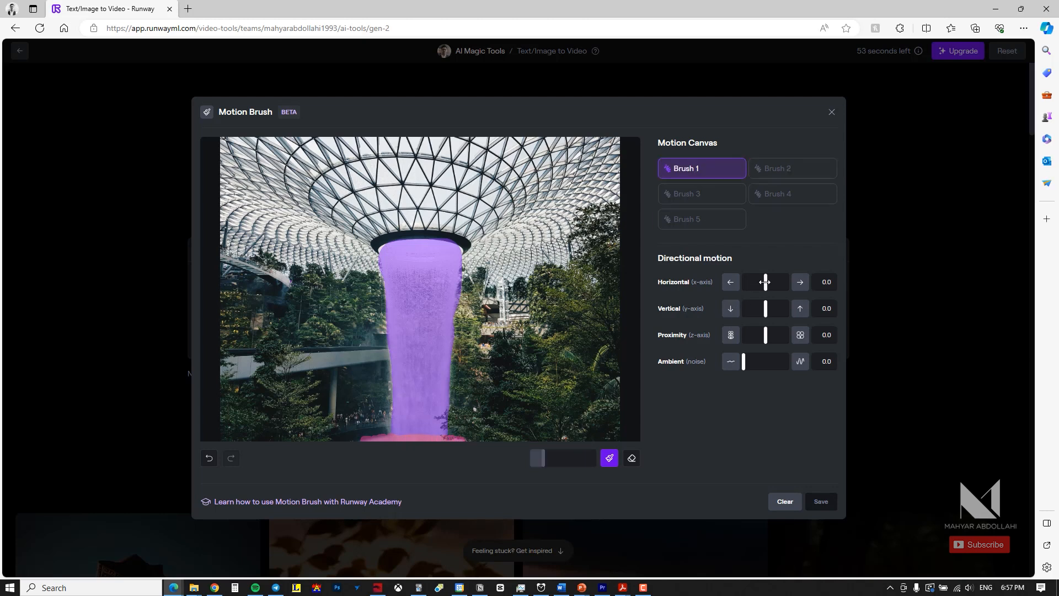
drag(764, 282, 767, 282)
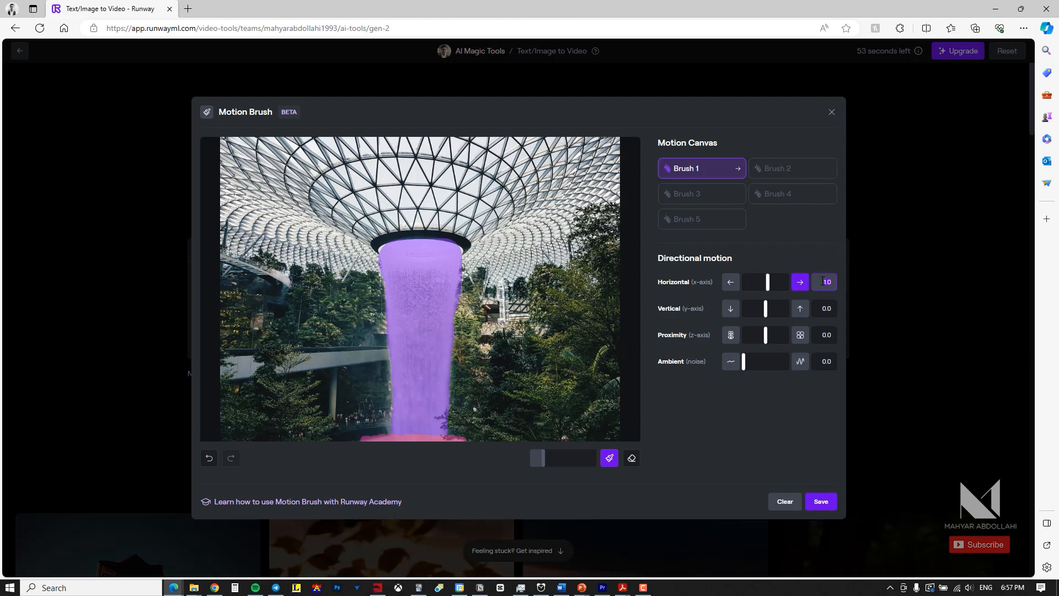
click(730, 287)
click(799, 312)
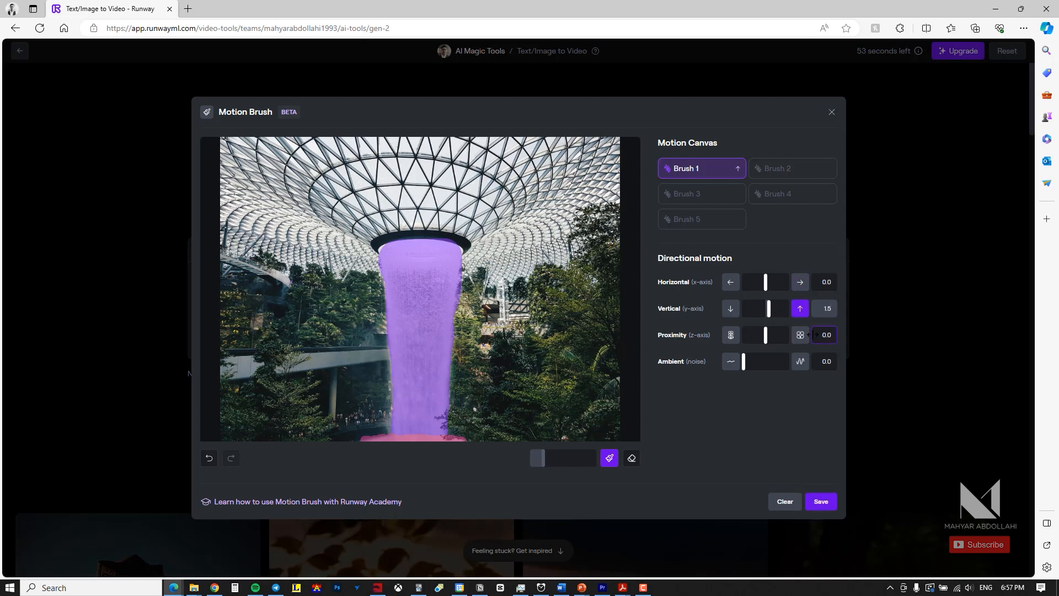
click(800, 335)
click(799, 362)
click(782, 171)
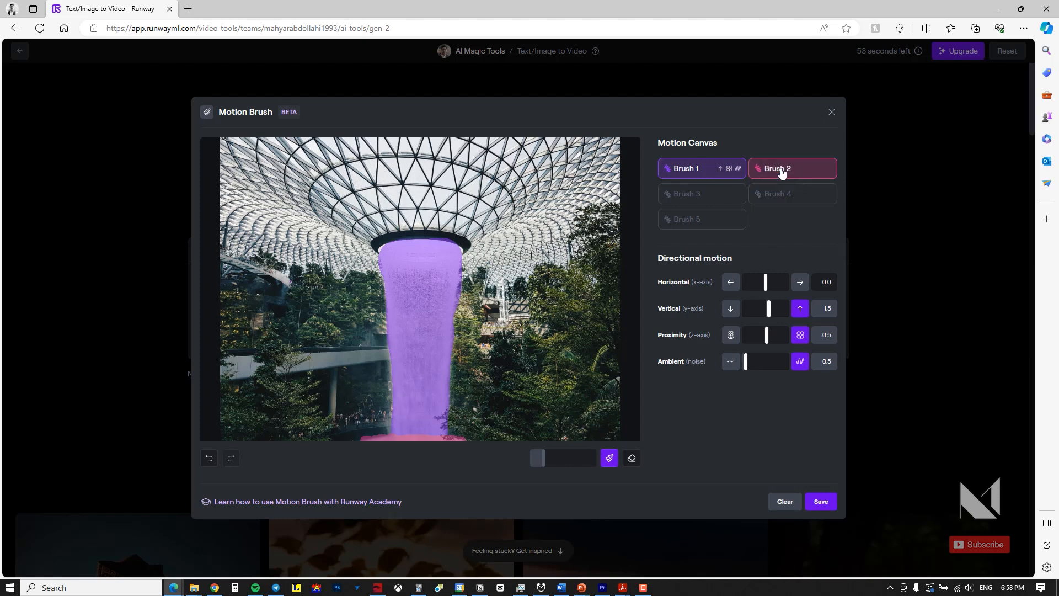
click(799, 284)
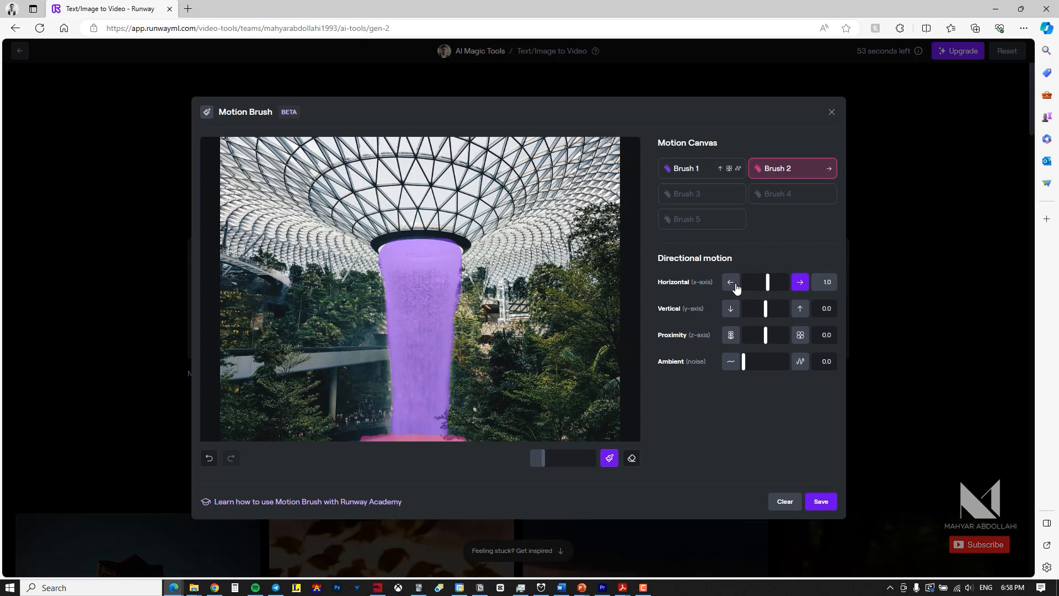
Paint Brush 3 over the trees on both sides of the waterfall and set its horizontal, proximity and ambient values to 0.5
click(693, 205)
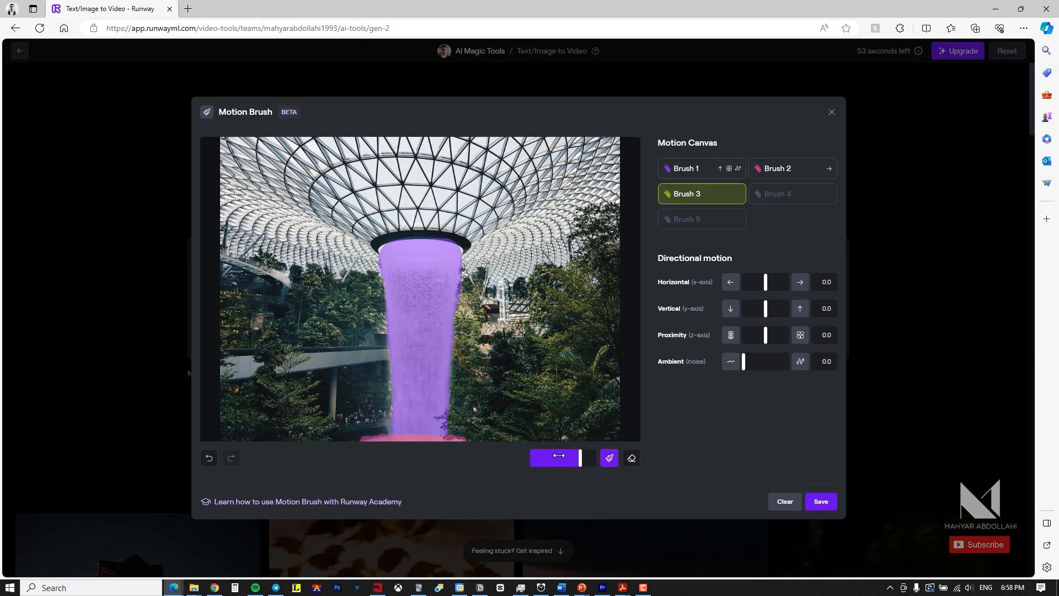
mouse_move(597, 297)
mouse_down()
mouse_move(604, 249)
mouse_move(574, 278)
mouse_move(612, 416)
mouse_move(497, 430)
mouse_move(476, 378)
mouse_move(588, 369)
mouse_move(550, 341)
mouse_up()
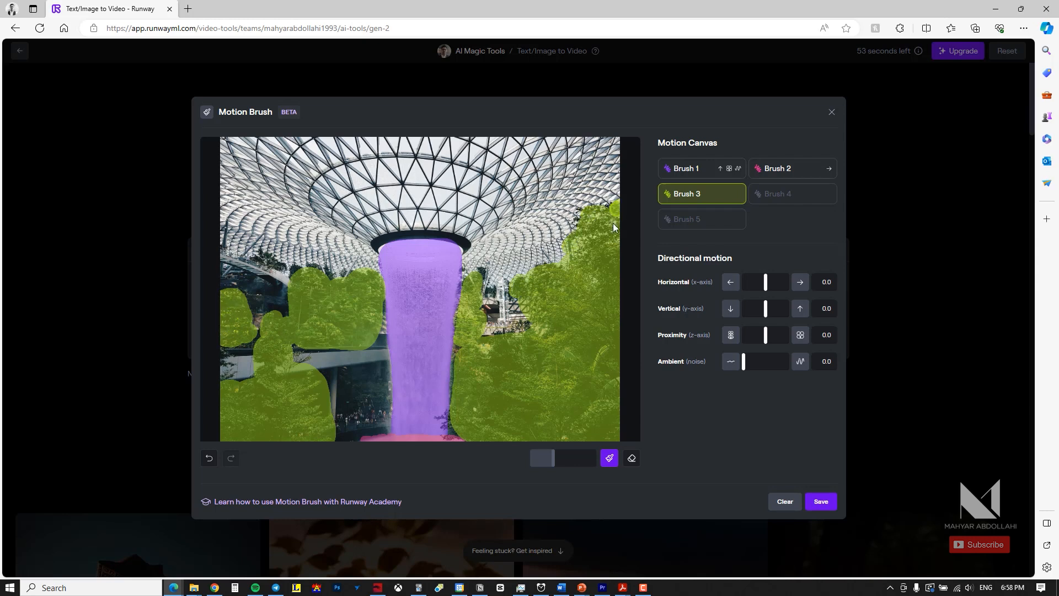
click(800, 282)
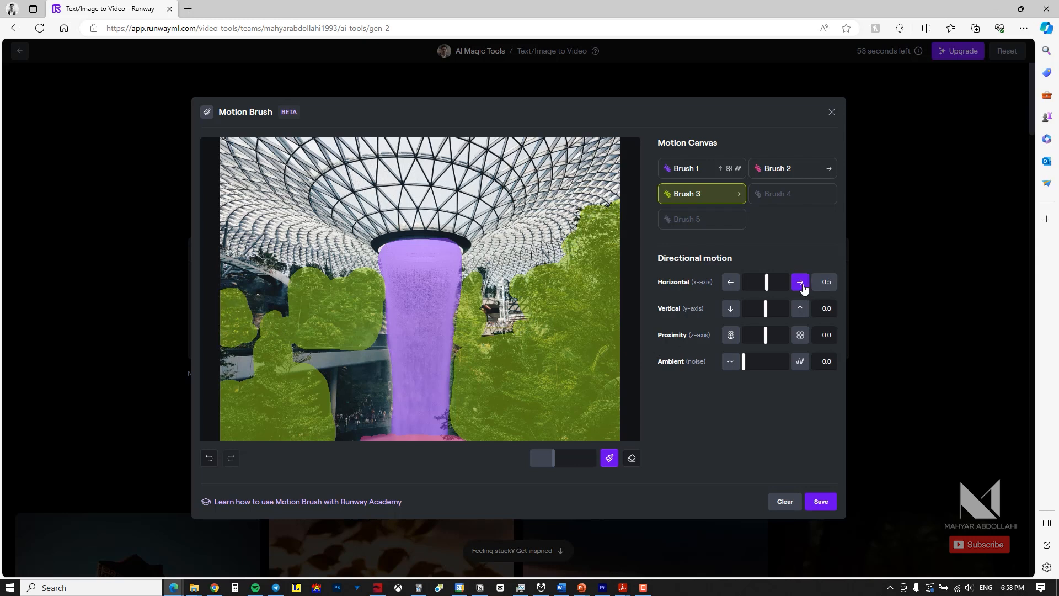
click(800, 363)
click(799, 337)
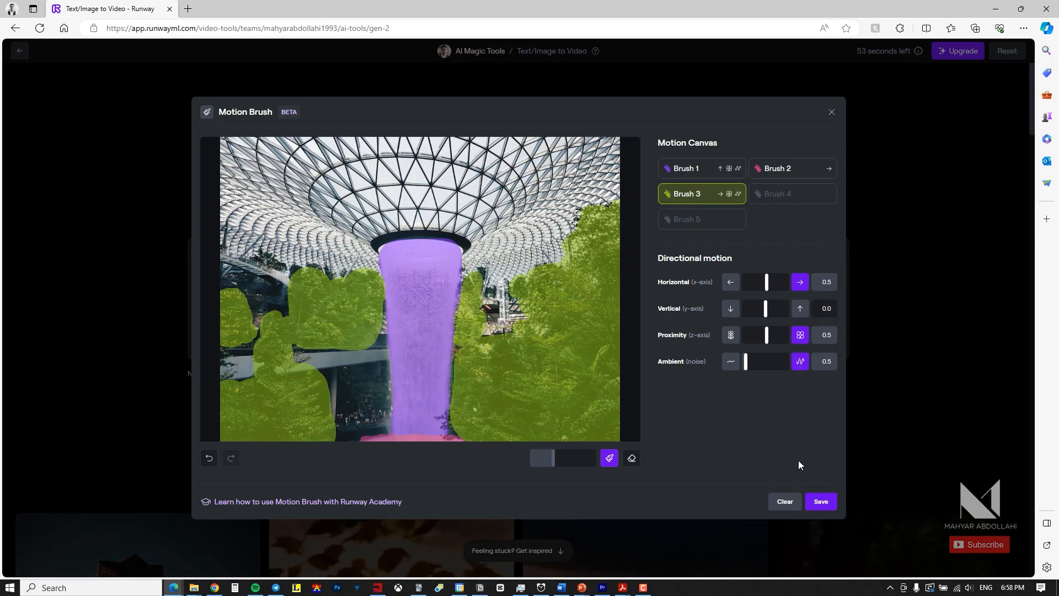
Save the three motion brushes, generate a 4-second video of the waterfall and play it
click(820, 502)
click(802, 342)
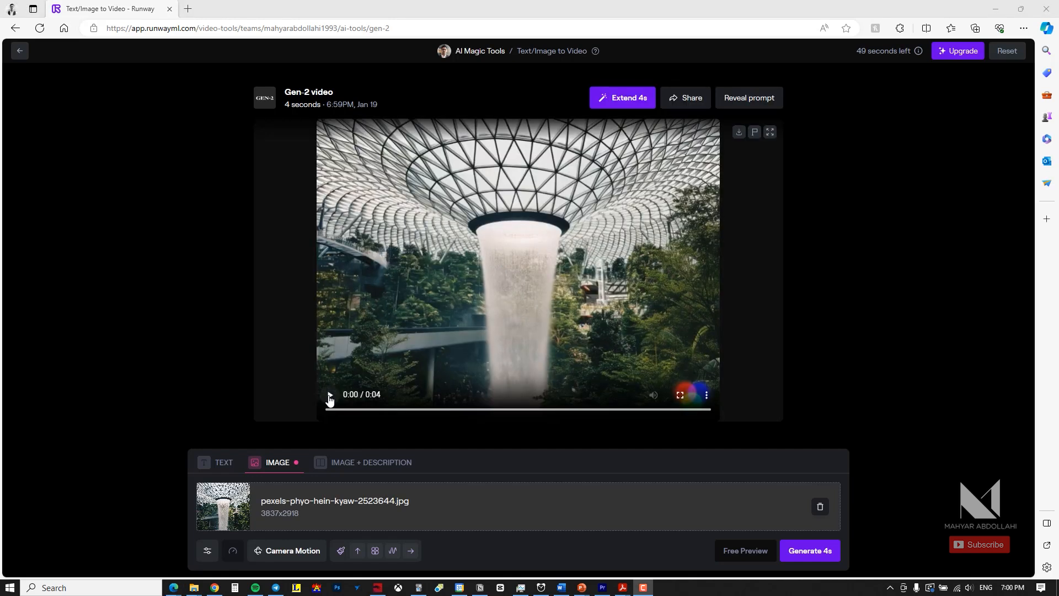
click(329, 396)
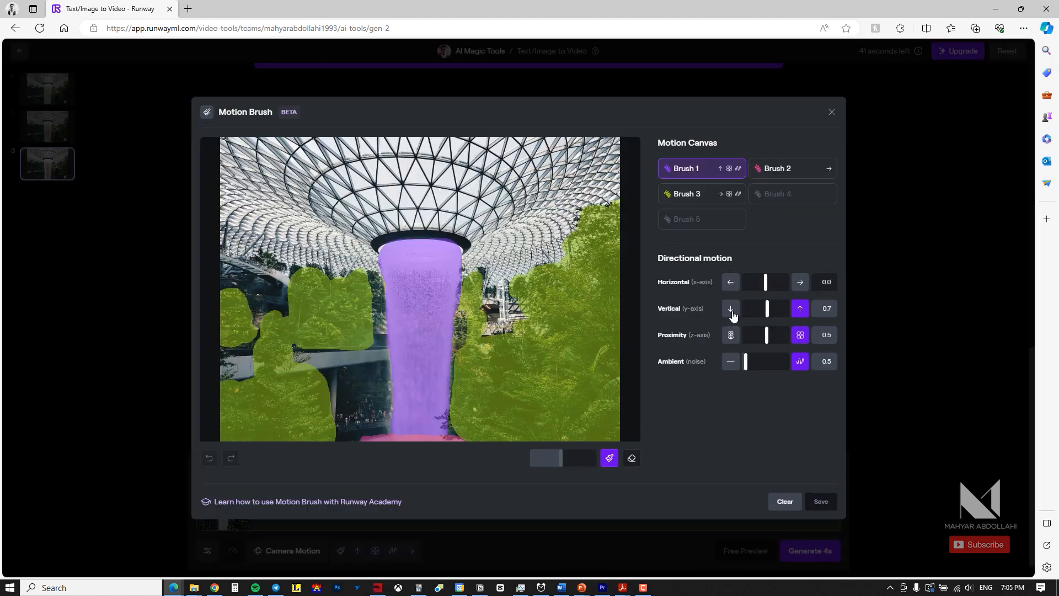
Set Brush 1's vertical motion to -1.3, save the brushes and generate another 4-second waterfall video
click(731, 309)
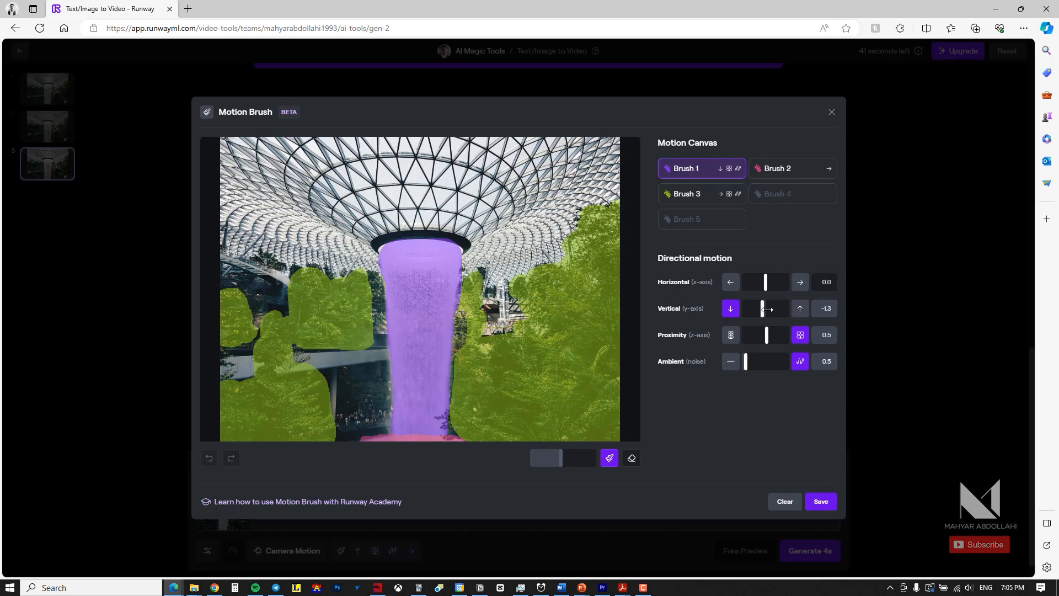
click(820, 502)
click(809, 550)
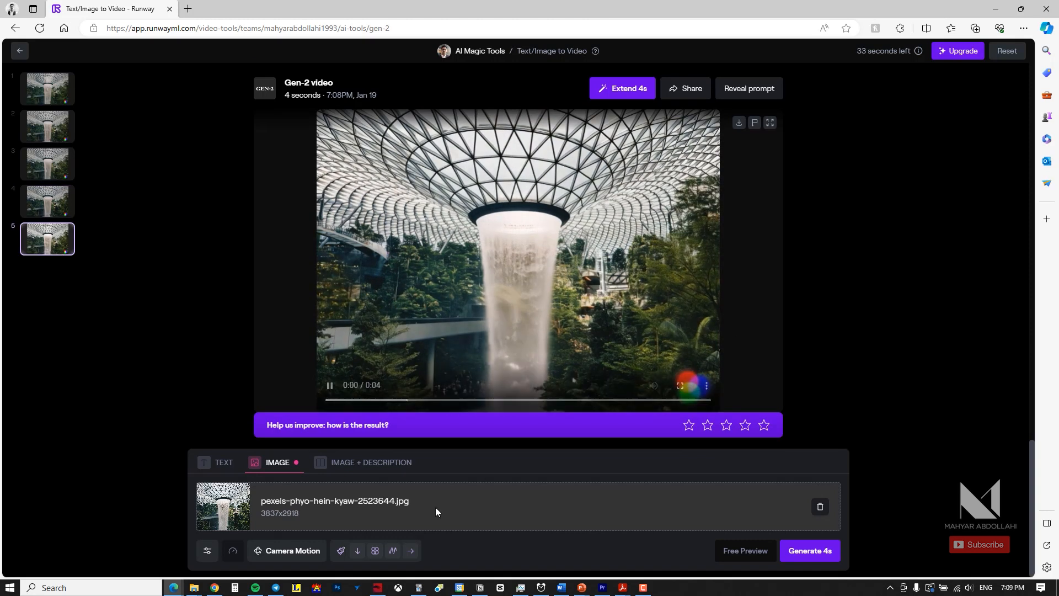
Add a zoom Camera Motion to the waterfall photo, generate another 4-second video and download it
click(284, 550)
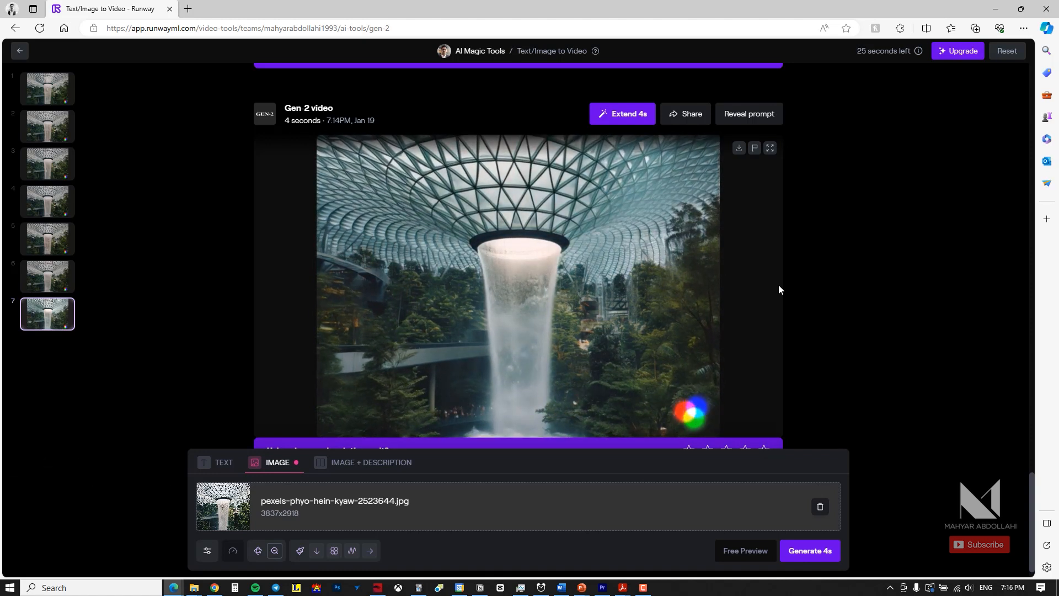
scroll(779, 289, down, 1)
click(739, 123)
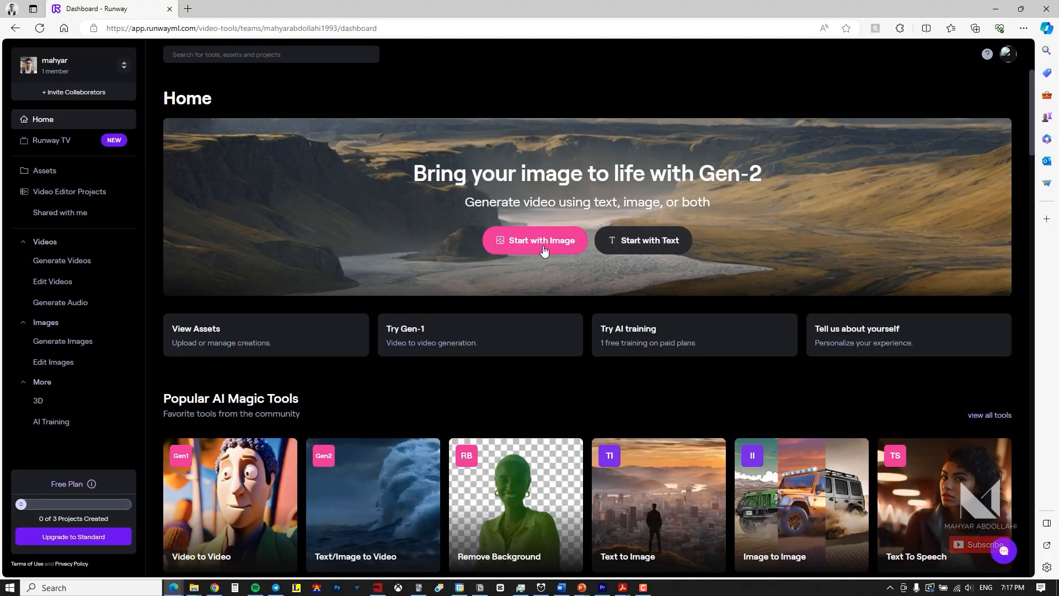
Start a new image-based video with the interlocking staircases photo and paint Motion Brush 1 over the people on the walkways
click(543, 251)
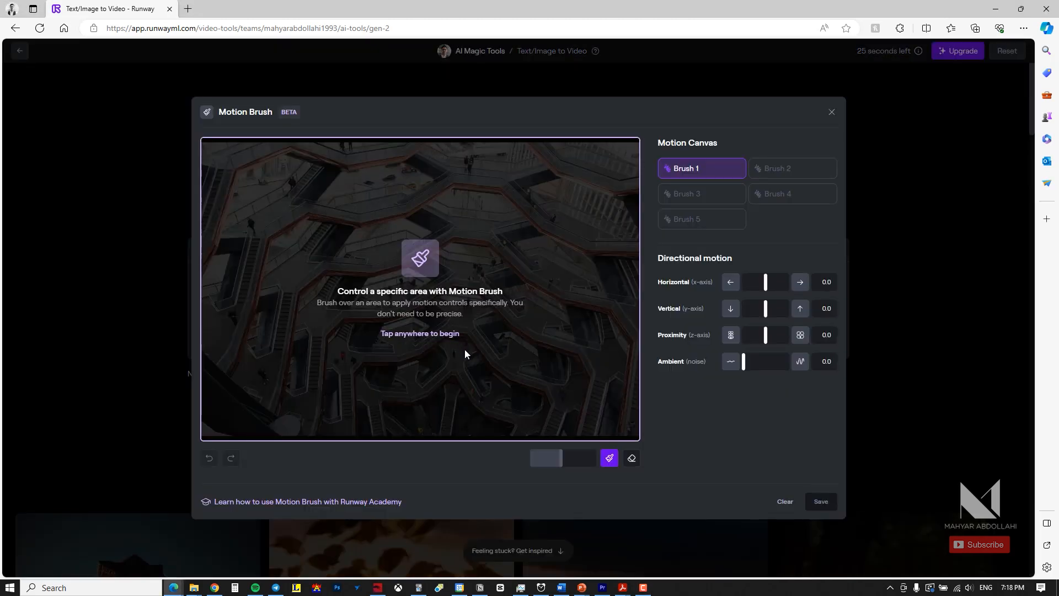
click(483, 352)
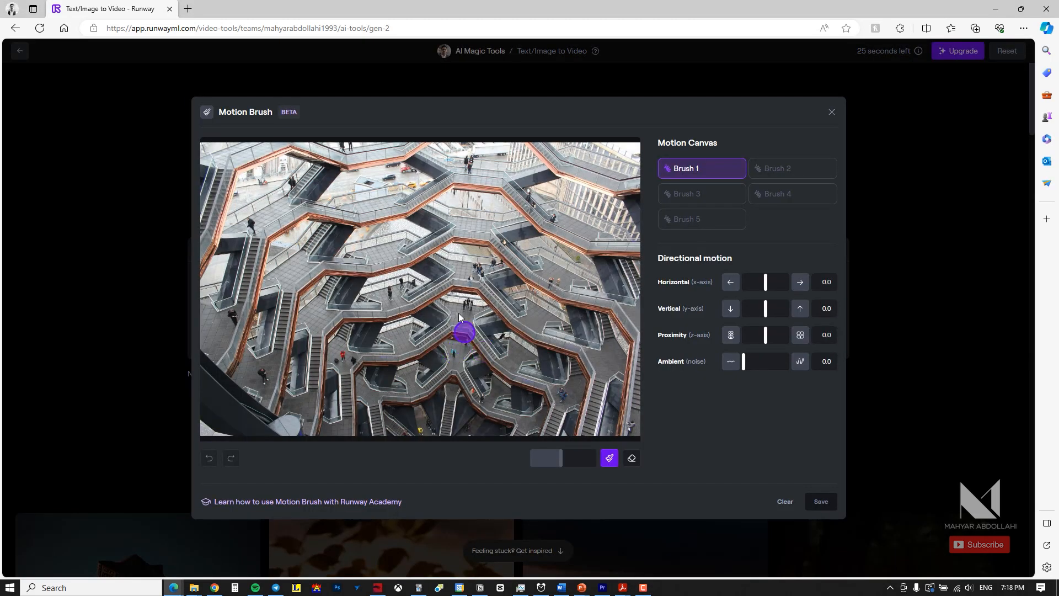
click(469, 165)
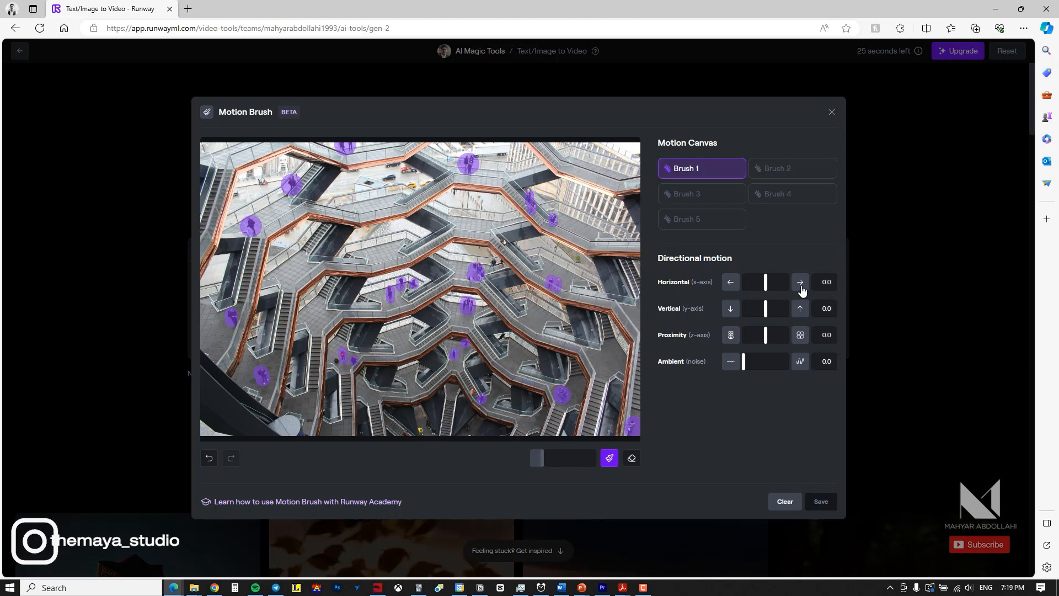
Set Brush 1 to horizontal 0.3, vertical 0.3 and proximity 0.2, and save the motion brush
click(800, 310)
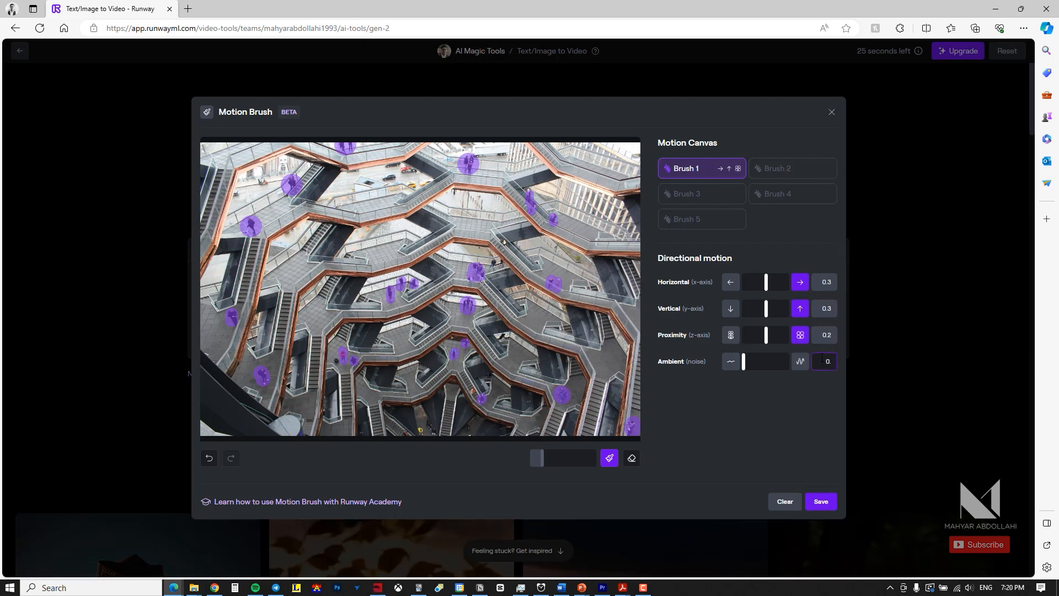
click(822, 510)
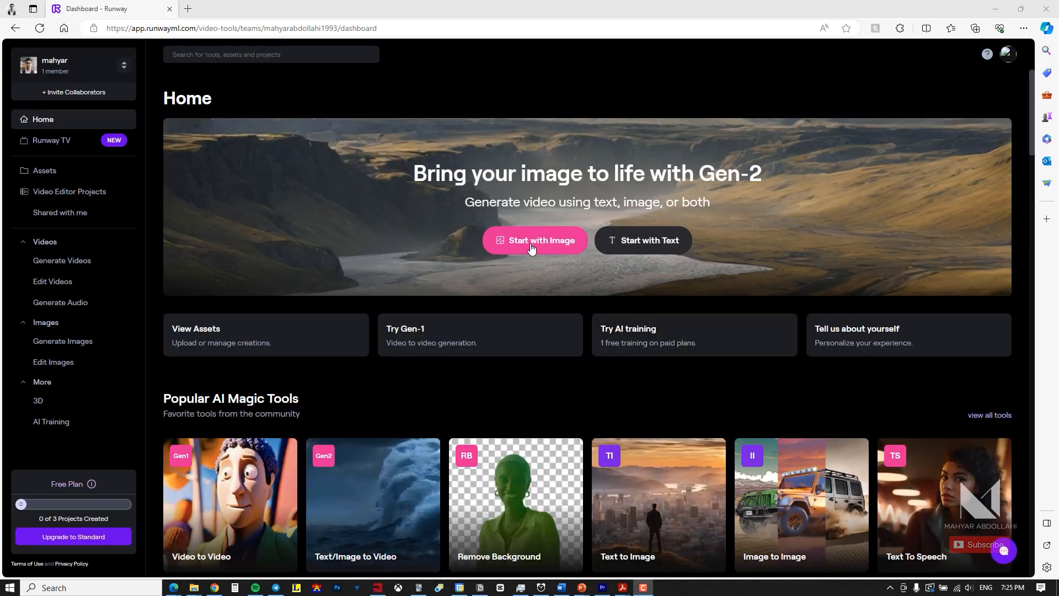
Start a new image-based video with pexels-siegfried-poepperl-9663326.jpg and paint Motion Brush 1 over the people across the hall floor
click(526, 246)
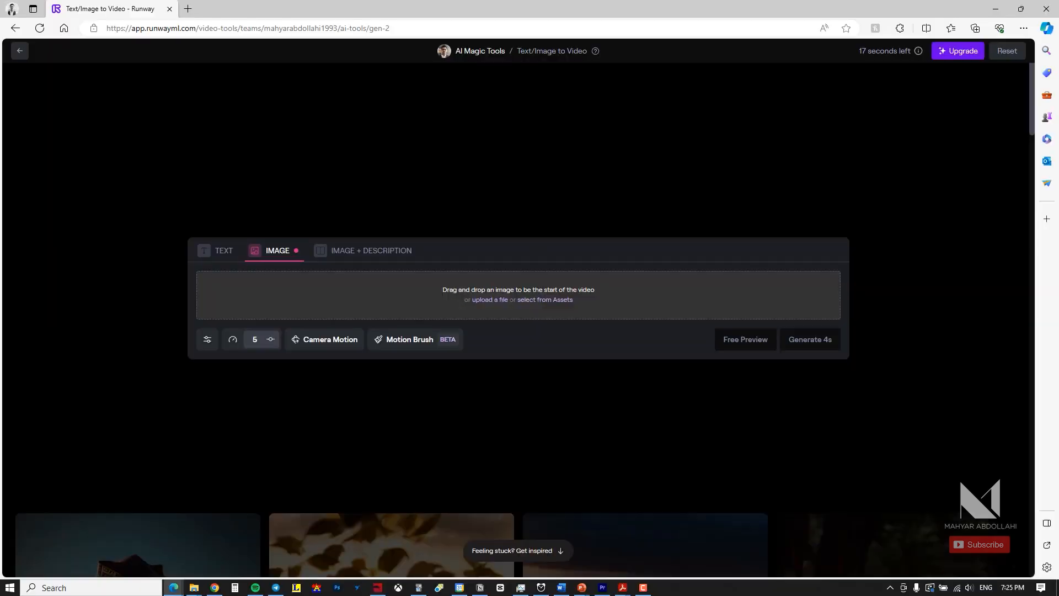
click(409, 339)
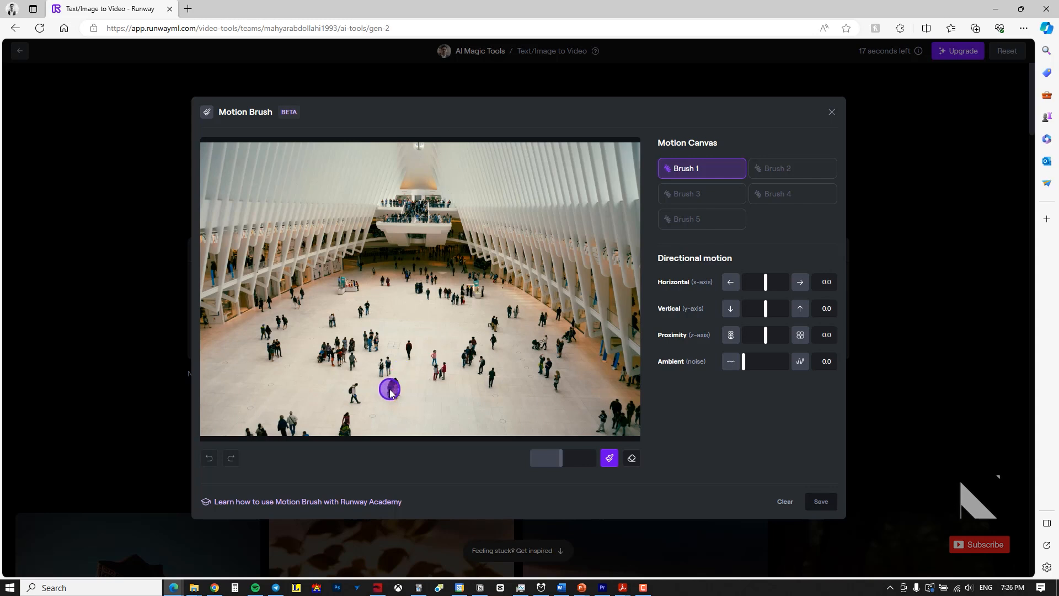
drag(391, 388, 393, 390)
click(408, 351)
drag(433, 357, 439, 380)
drag(471, 348, 491, 379)
click(353, 394)
drag(346, 420, 346, 430)
drag(546, 366, 555, 382)
mouse_move(603, 423)
mouse_down()
mouse_move(620, 409)
mouse_move(630, 417)
mouse_up()
click(539, 343)
click(559, 347)
click(514, 314)
mouse_move(490, 341)
mouse_down()
mouse_move(493, 324)
mouse_move(421, 291)
mouse_up()
drag(424, 275, 376, 275)
drag(345, 286, 354, 287)
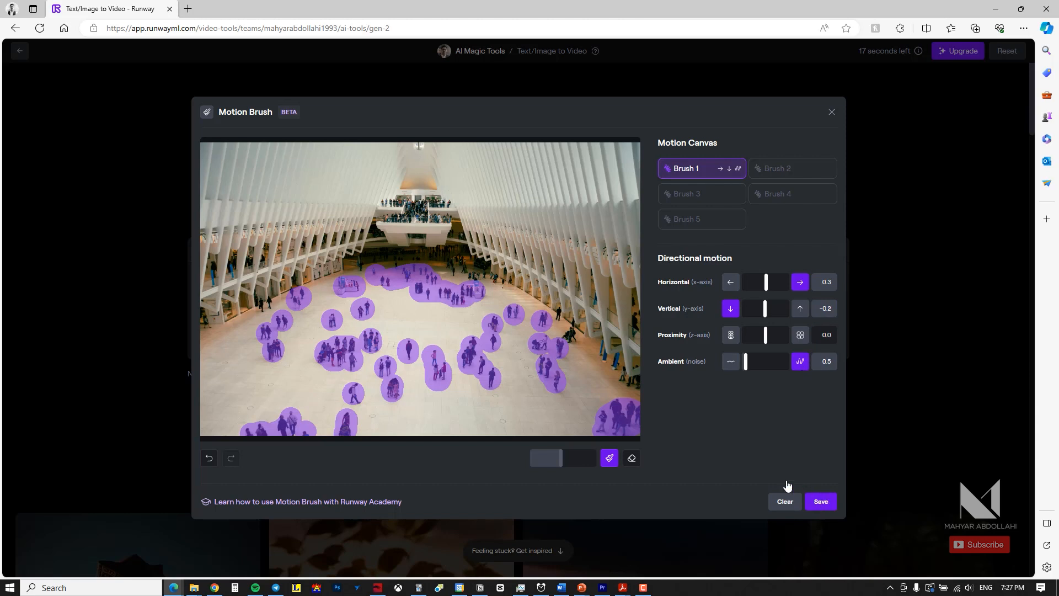
Set Brush 1 to horizontal 0.3, vertical -0.2 and ambient 0.5, save it, generate a 4-second video of the hall and play it
click(821, 501)
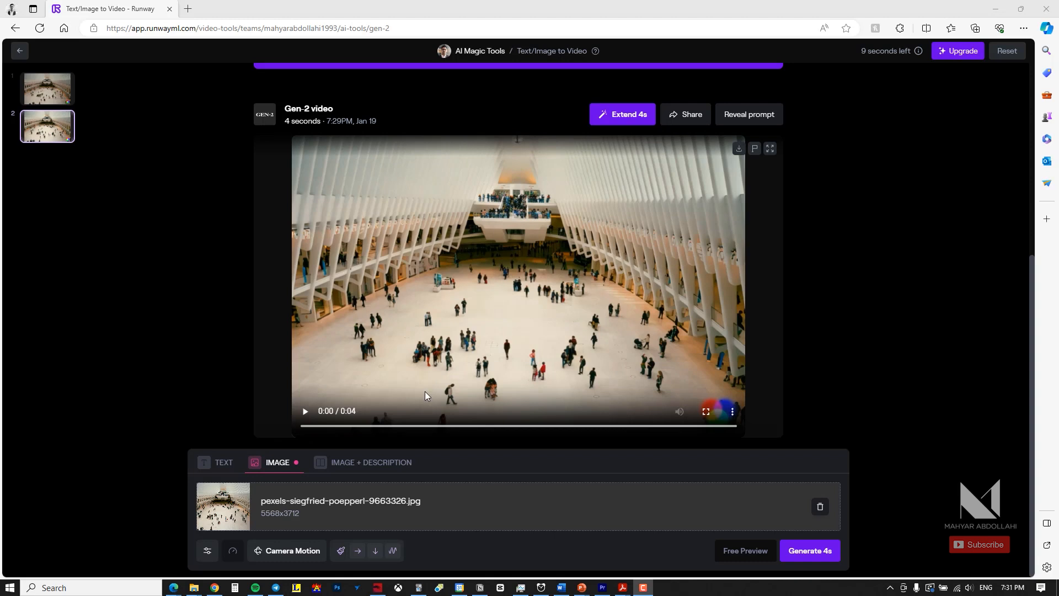
click(306, 412)
click(306, 412)
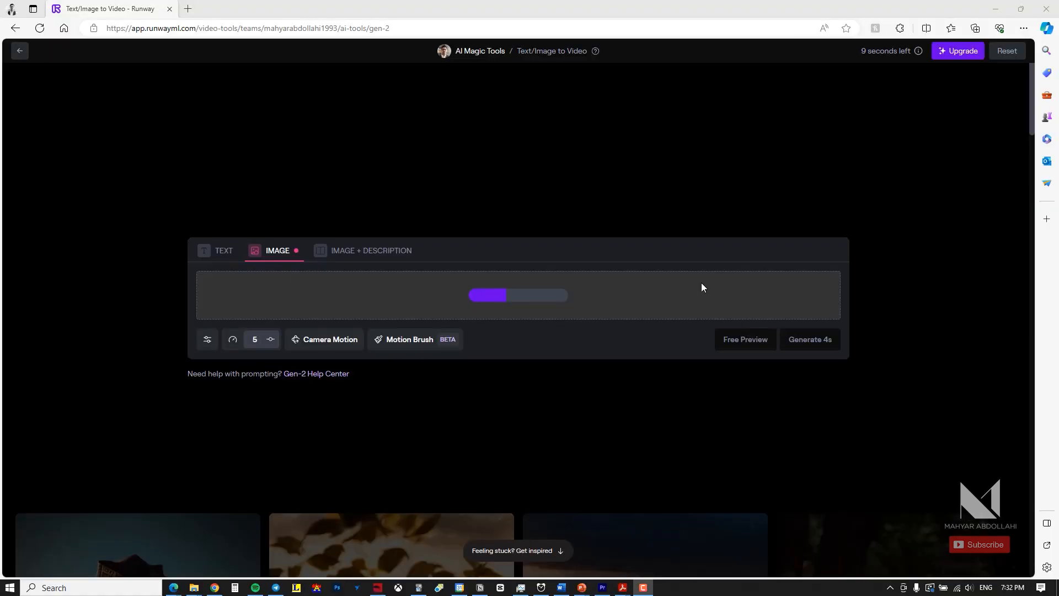
Load pexels-lorilee-e-1309737.jpg, paint Motion Brush 1 over the woman's long hair and set its horizontal motion to -0.5
click(407, 339)
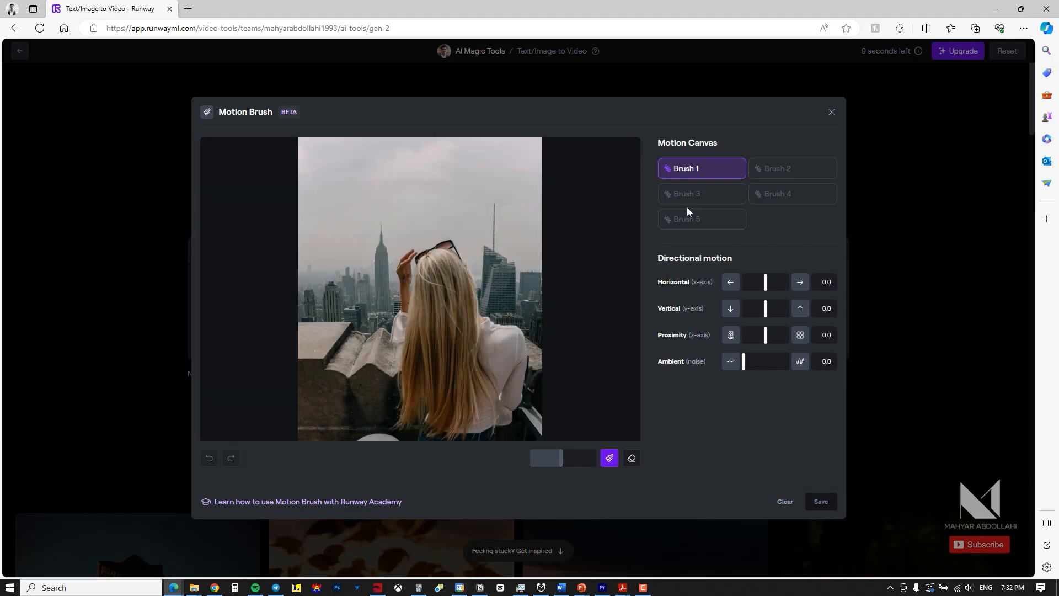
mouse_move(427, 278)
mouse_down()
mouse_move(417, 349)
mouse_move(448, 423)
mouse_up()
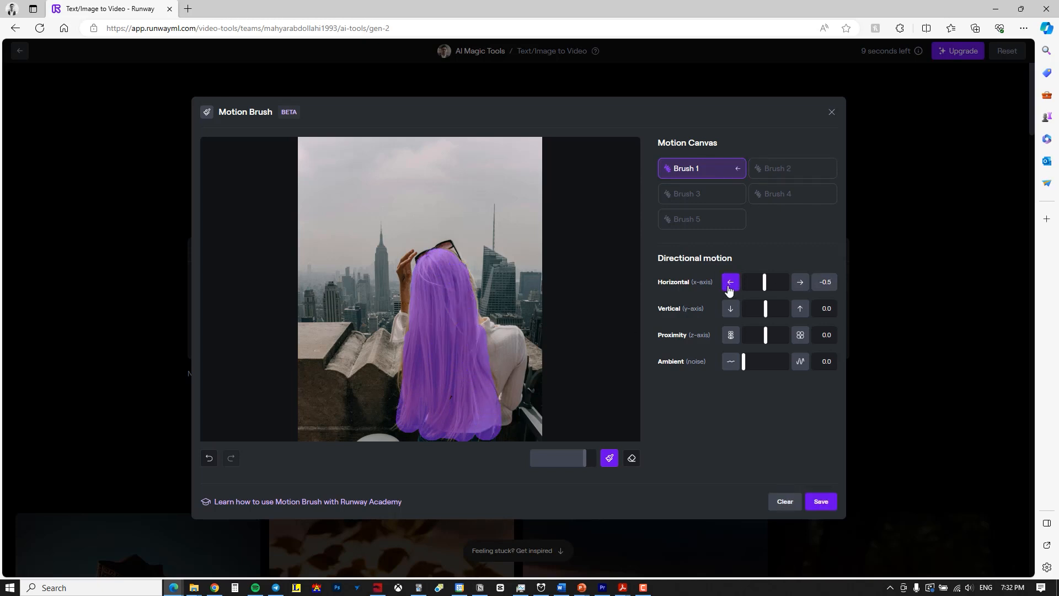
Paint Brush 2 over the woman's raised hand and Brush 3 over the sky, save the brushes and generate a 4-second video
click(793, 168)
drag(585, 459, 548, 460)
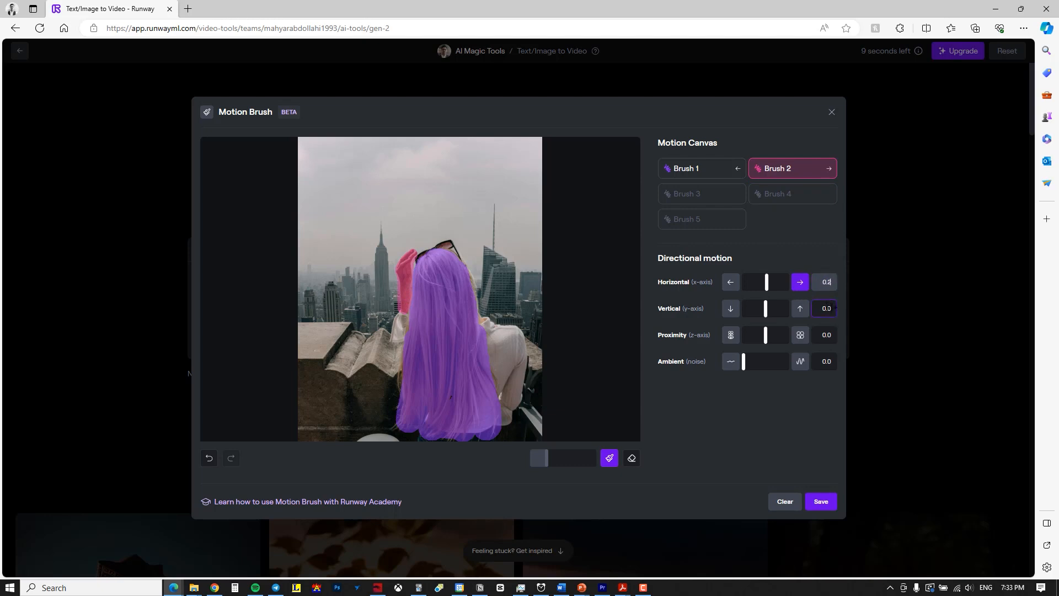
click(705, 197)
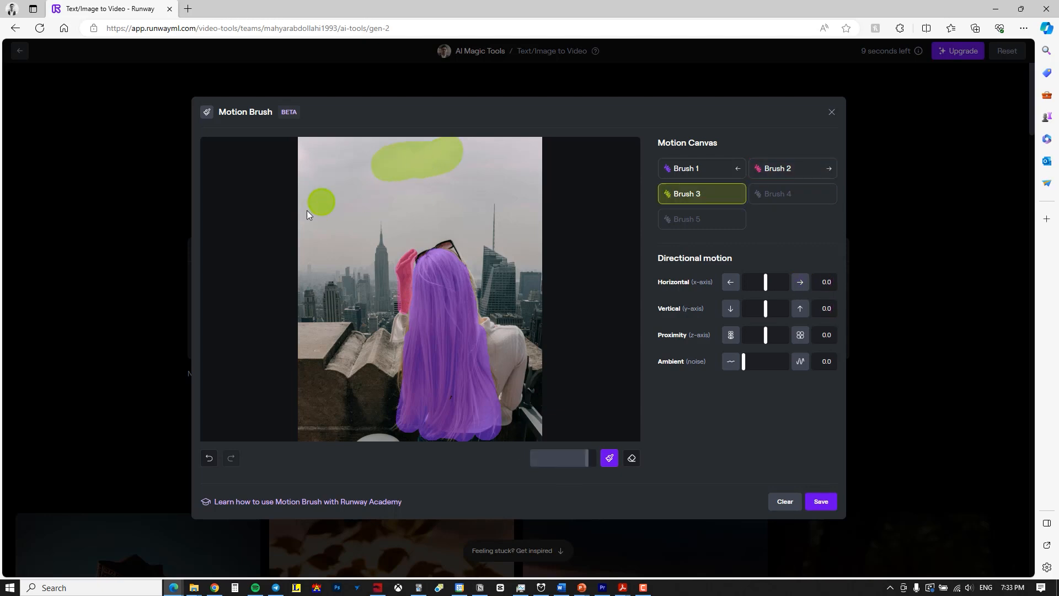
click(821, 501)
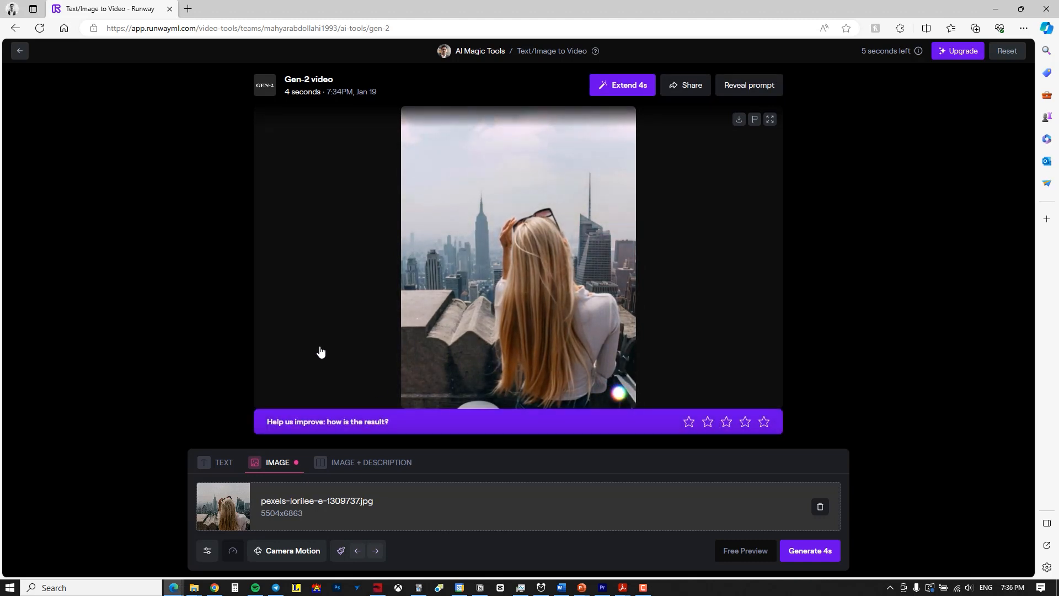
Set Brush 1's horizontal motion to 2.0 and ambient to 1.0, generate another 4-second video of the woman and play it
click(341, 550)
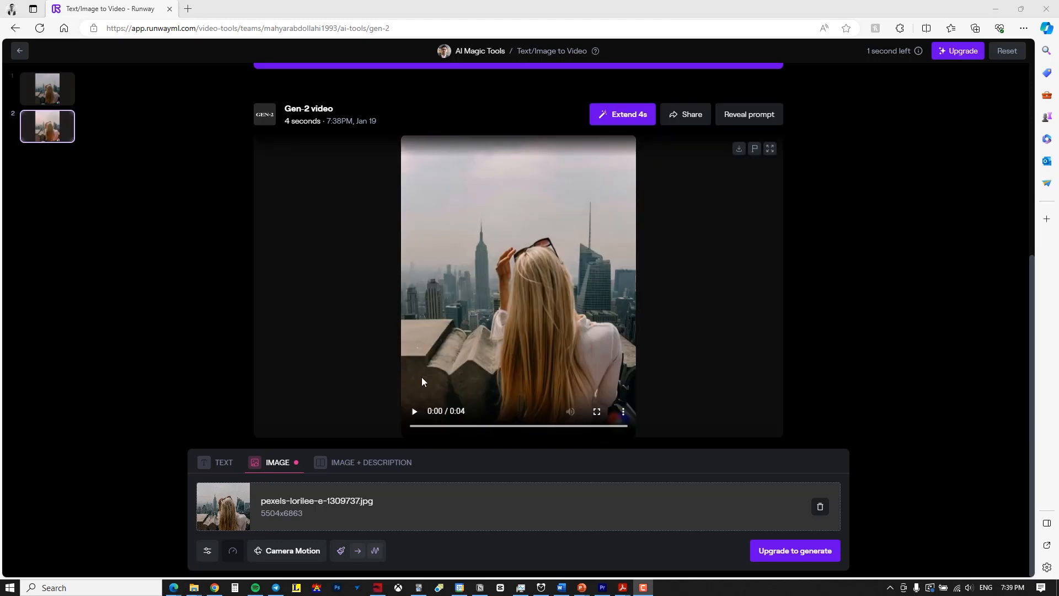
click(412, 414)
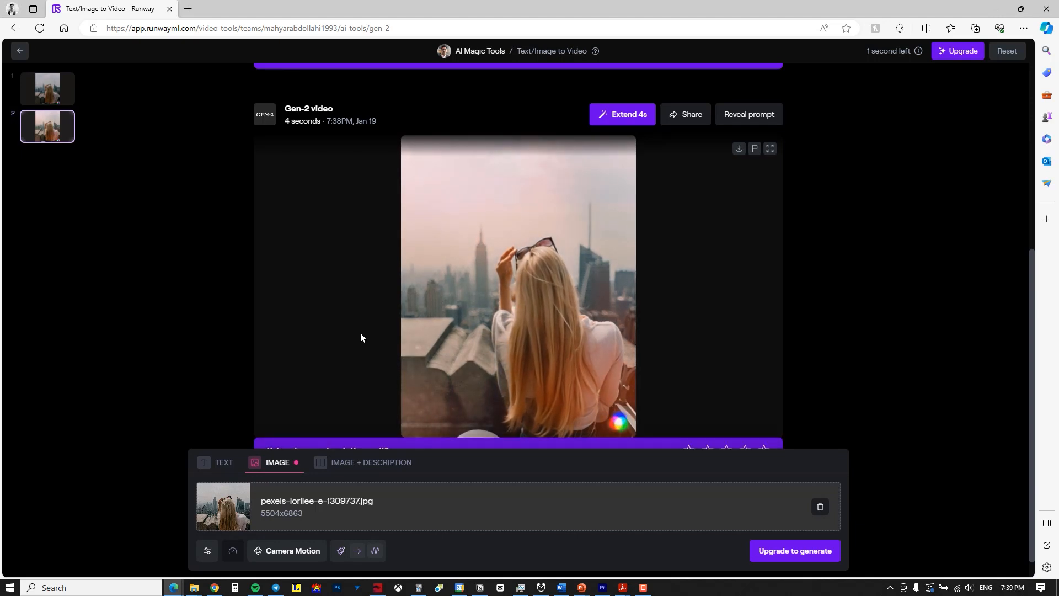
Examine the painted brush areas and Brush 1's directional motion settings for the woman's photo in Motion Brush
click(341, 551)
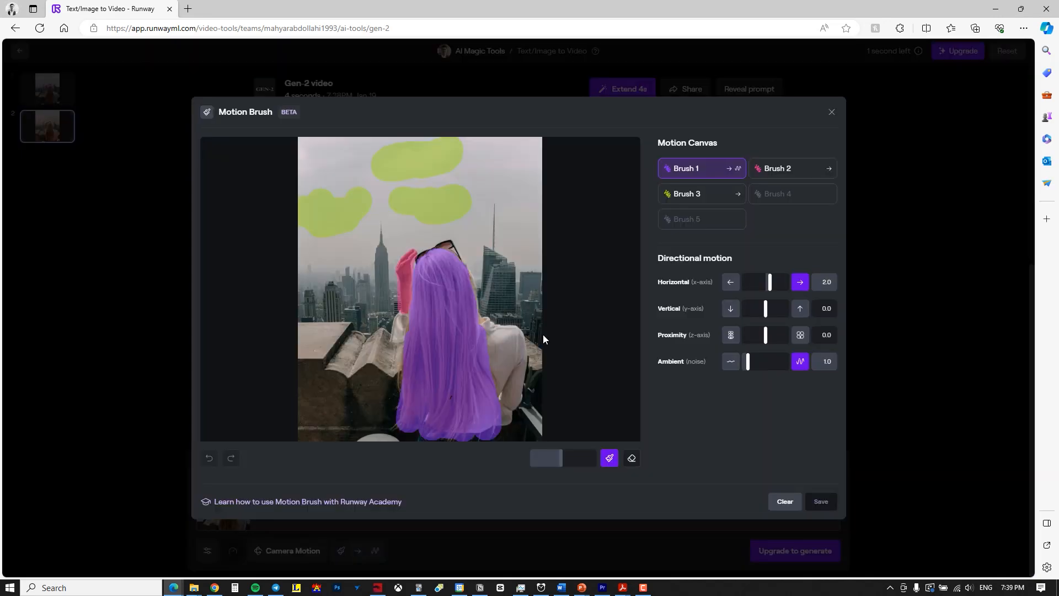
click(800, 283)
click(864, 405)
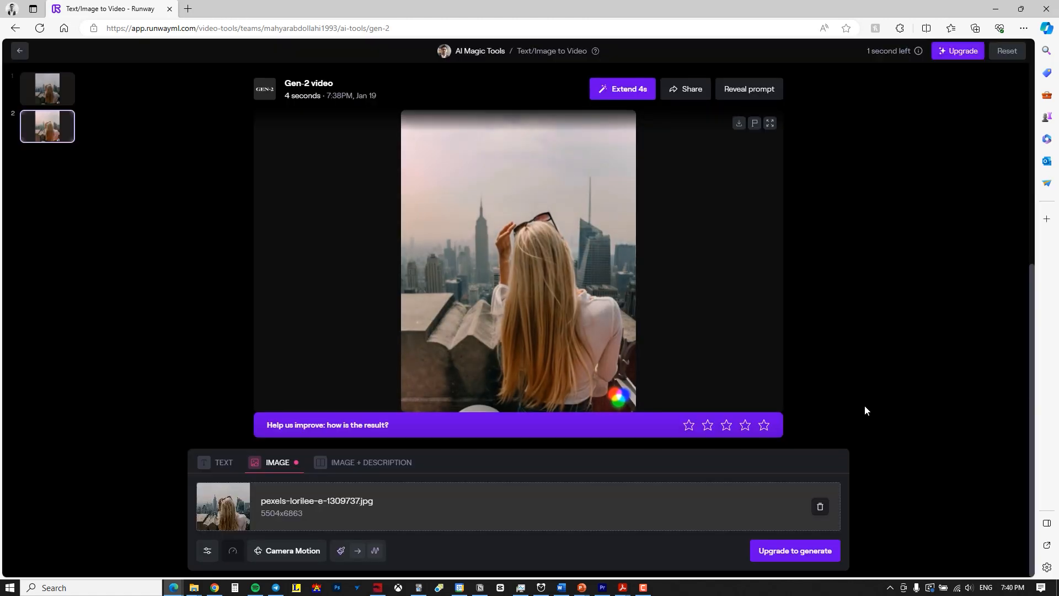